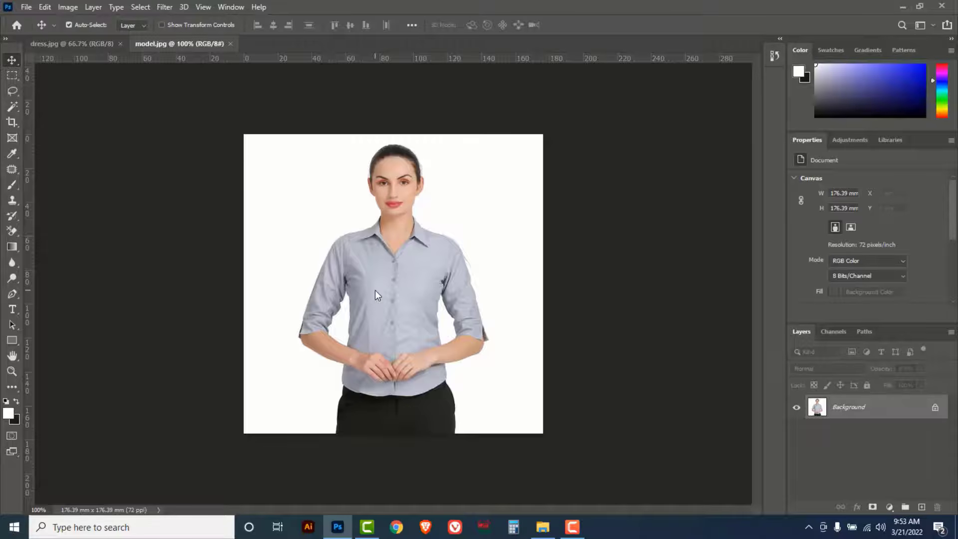
Start a Pen tool path in dress.jpg at the saree's lower-left corner and trace the draped cloth's outer edge up to the arm
click(79, 45)
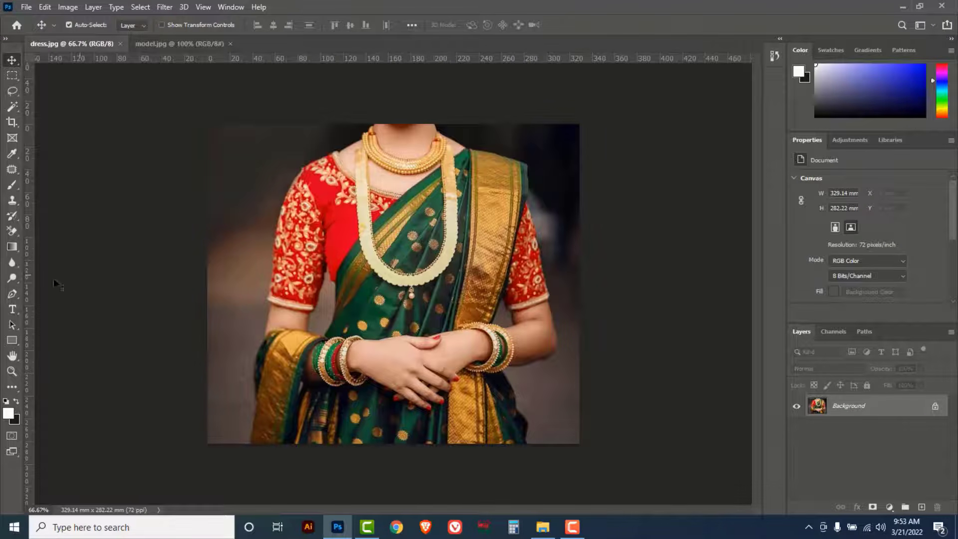
click(14, 292)
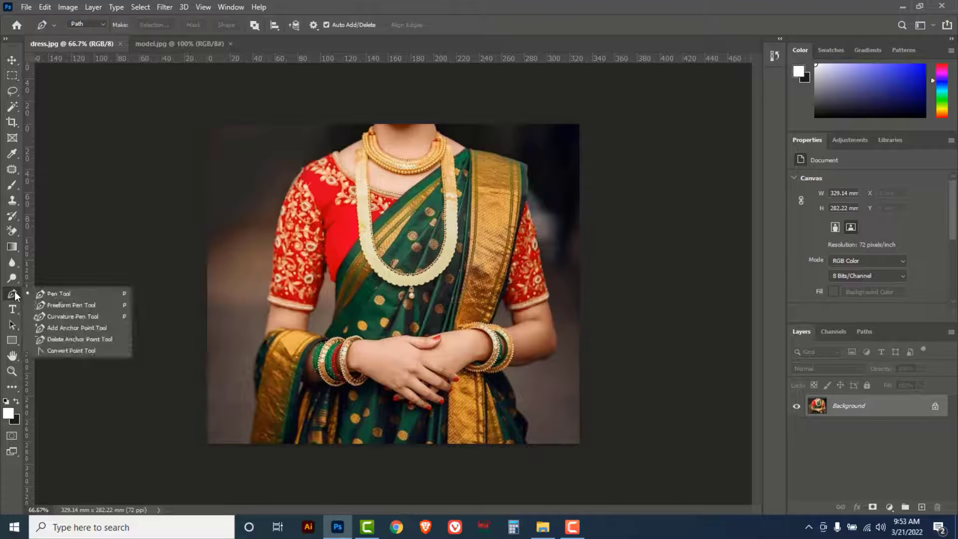
click(59, 295)
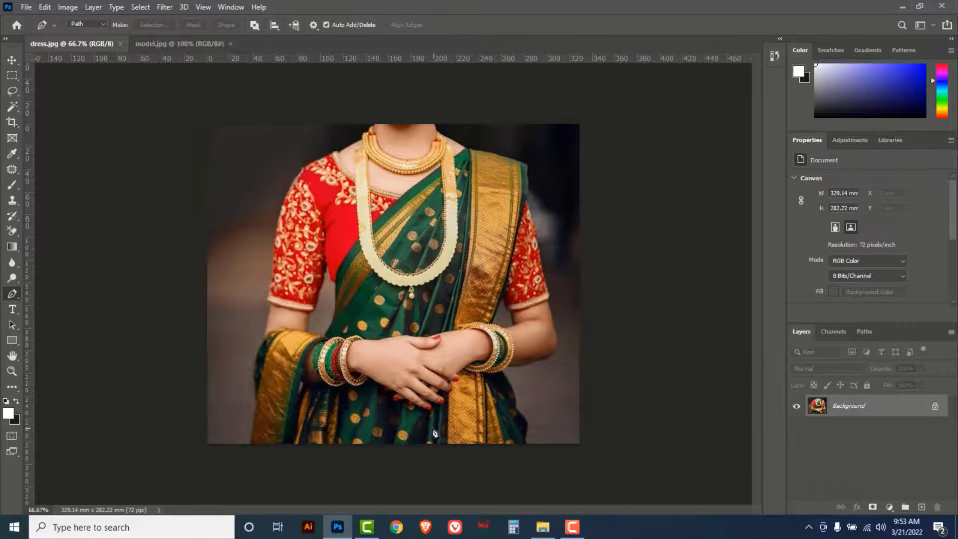
scroll(259, 445, up, 2)
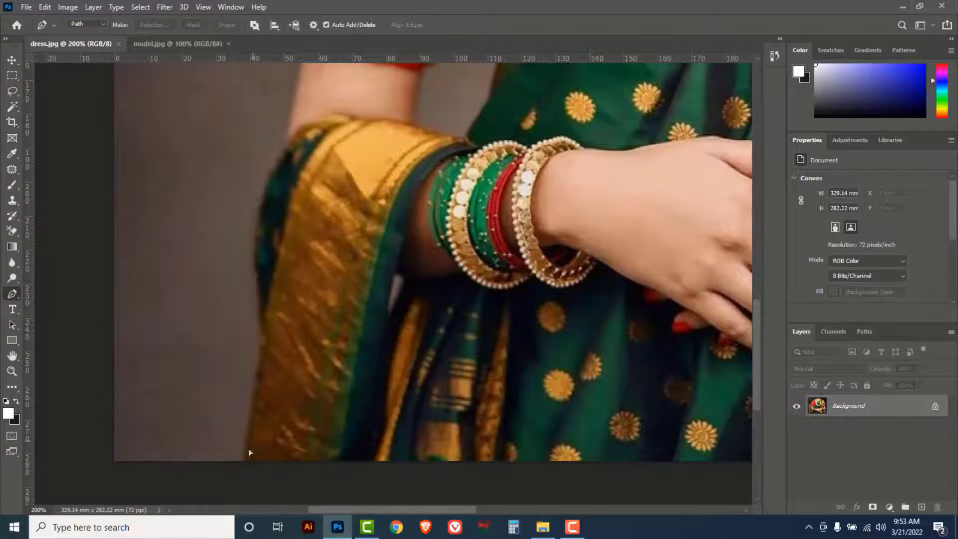
click(244, 464)
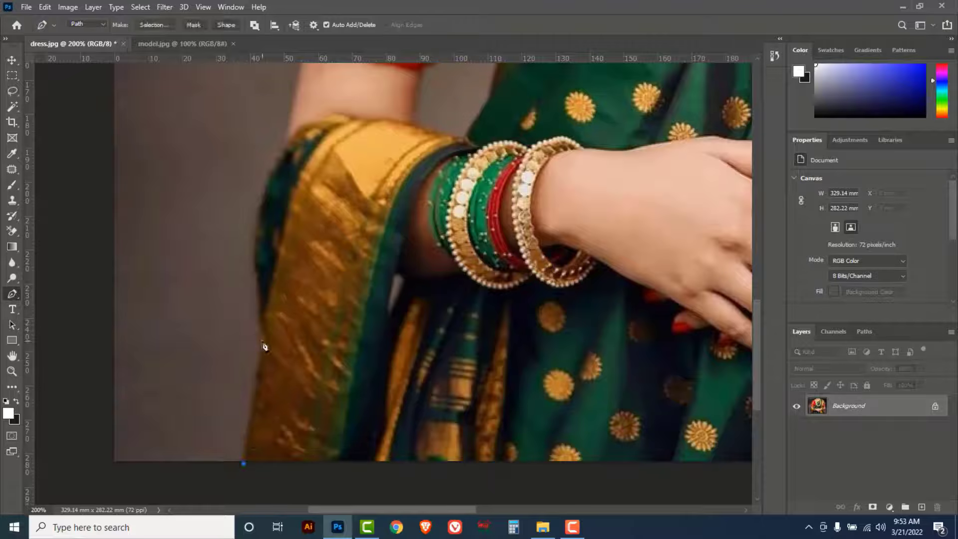
drag(263, 338, 278, 285)
alt+click(264, 338)
drag(321, 199, 278, 310)
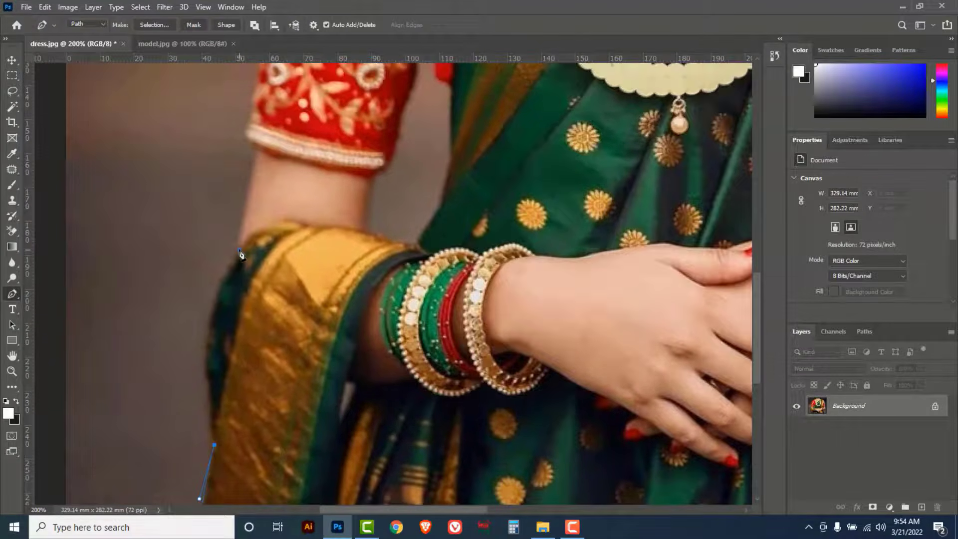
drag(240, 249, 299, 185)
alt+click(240, 250)
Continue the path up the left arm's outer edge, along the red sleeve and over the shoulder to the blouse neckline
drag(264, 156, 229, 360)
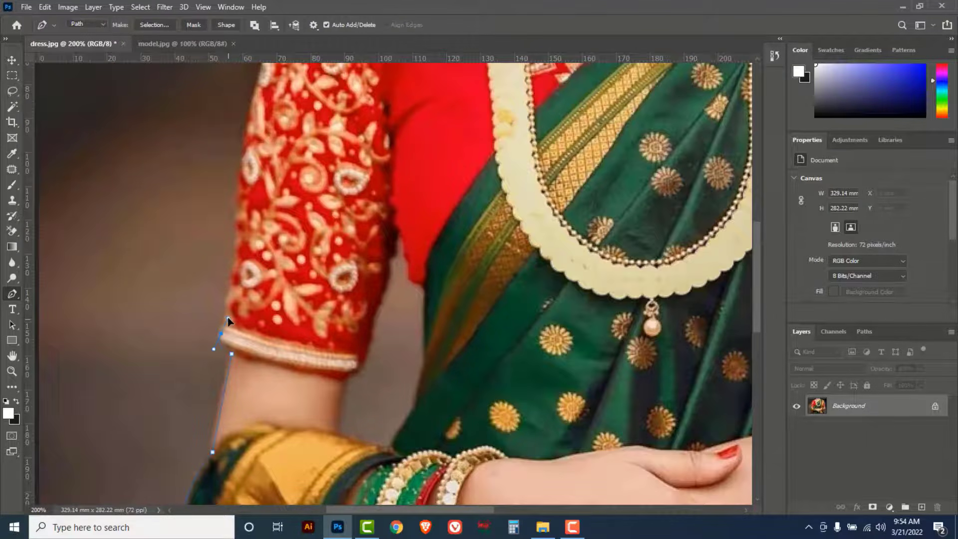
drag(257, 158, 206, 313)
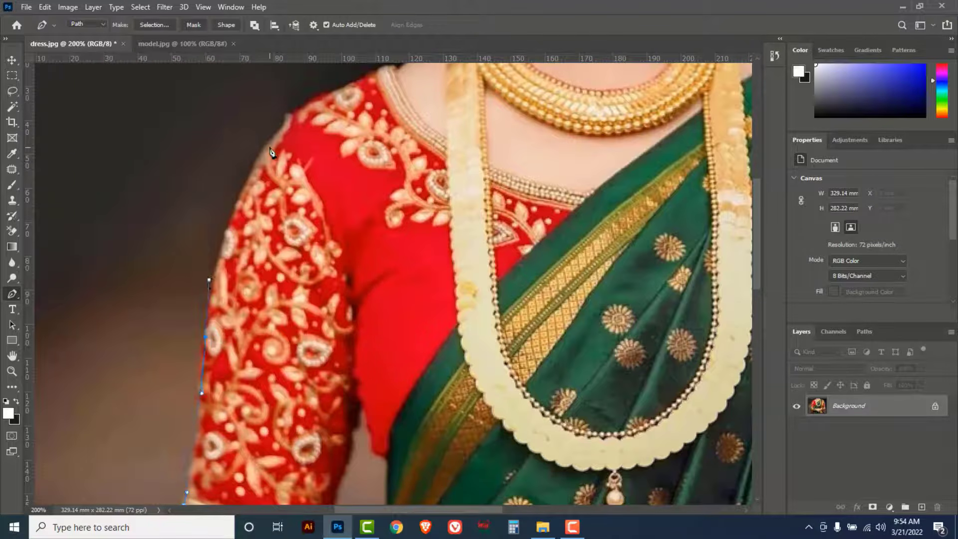
drag(270, 151, 301, 107)
drag(349, 132, 246, 332)
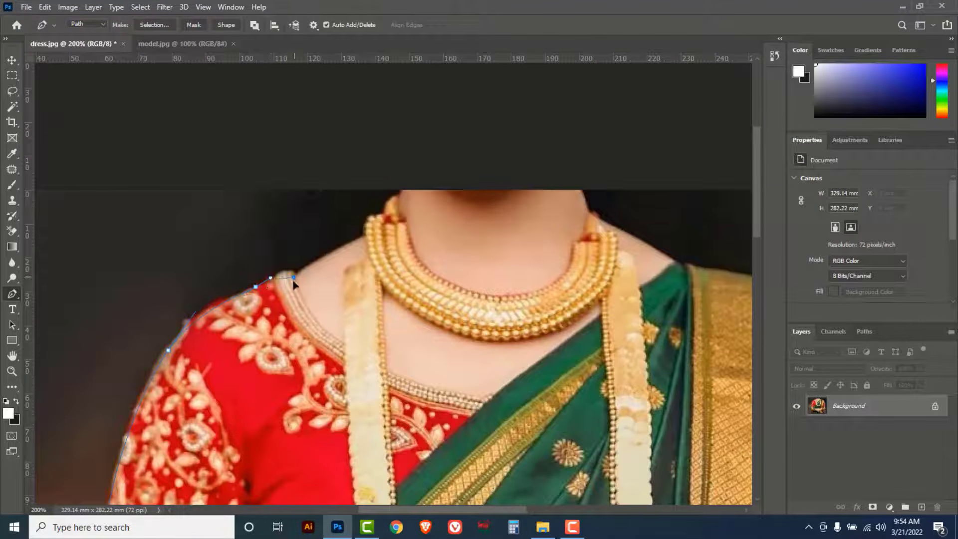
drag(294, 281, 292, 289)
alt+click(294, 278)
Extend the path along the bare left shoulder and place closely spaced points around the upper-left end of the gold necklace
drag(381, 233, 333, 390)
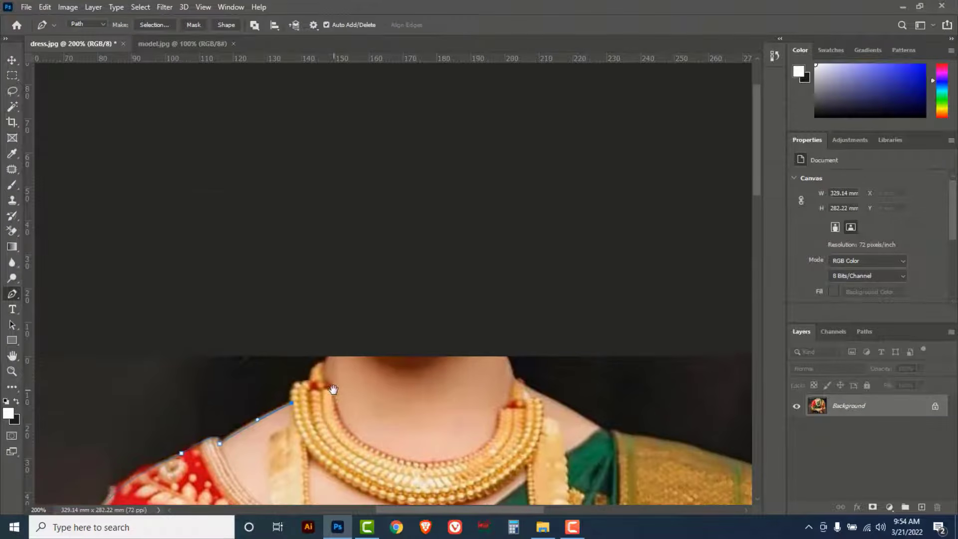
ctrl+click(321, 424)
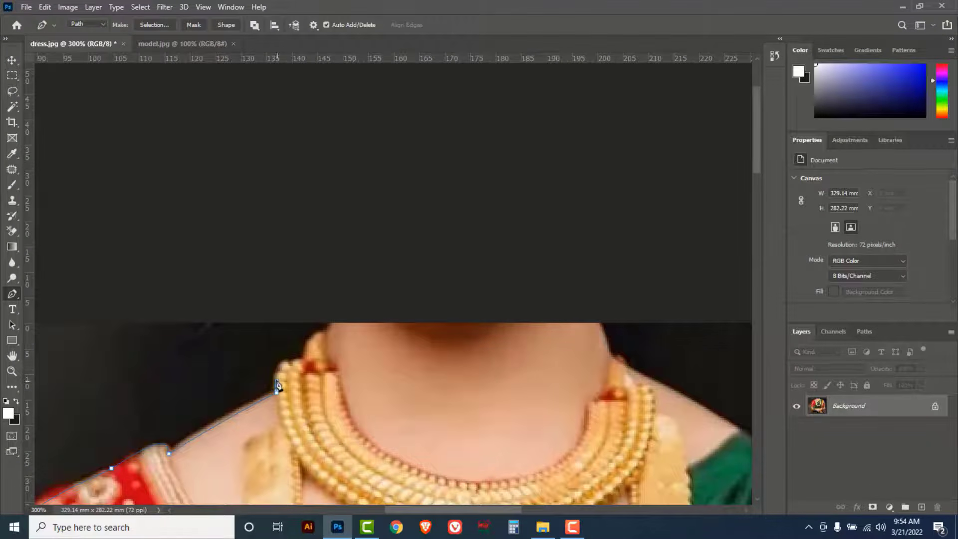
click(277, 385)
click(278, 376)
click(279, 370)
click(281, 363)
click(287, 361)
click(292, 362)
click(297, 358)
click(310, 338)
click(321, 330)
click(325, 335)
Trace the inner curve of the gold necklace from its left end to its upper-right end
scroll(344, 359, down, 2)
scroll(345, 359, right, 1)
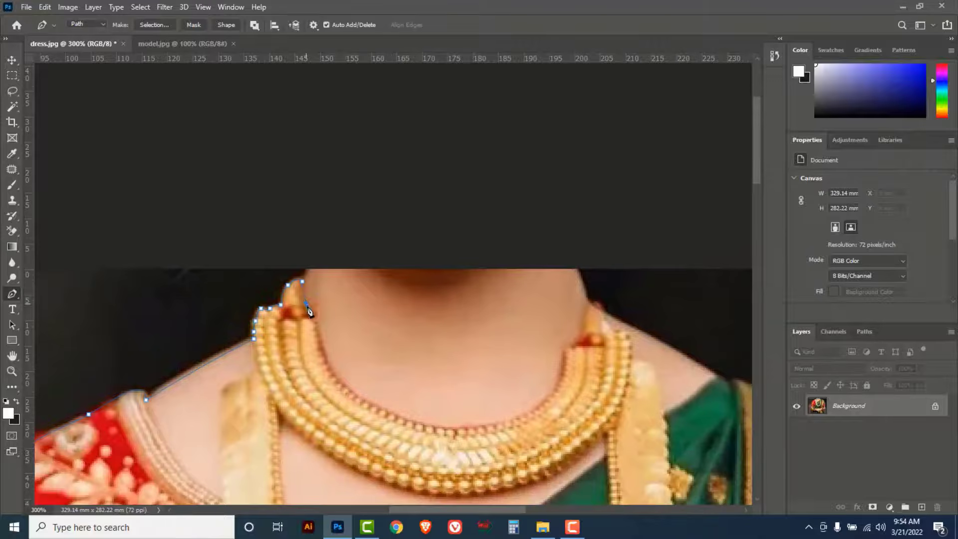
click(310, 311)
scroll(319, 342, down, 3)
scroll(319, 342, right, 4)
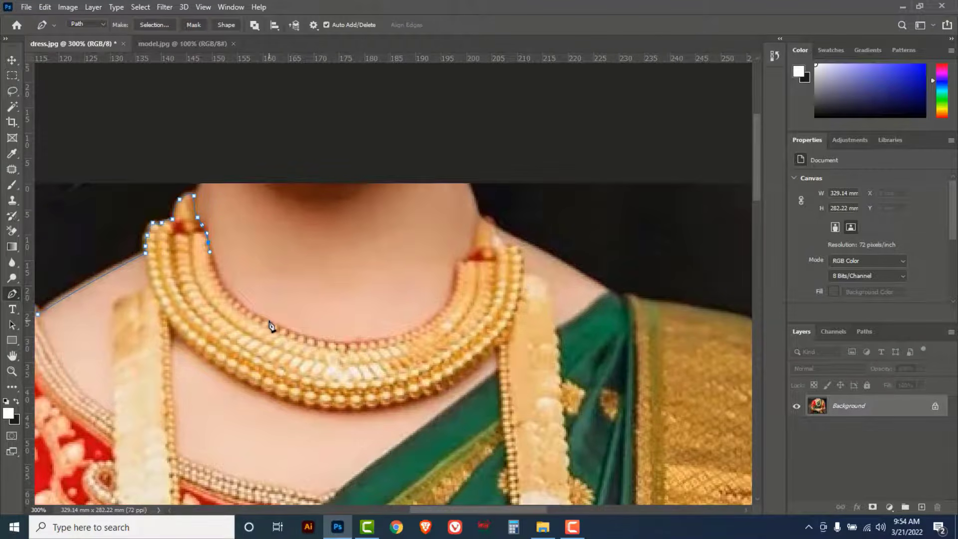
drag(270, 320, 322, 343)
drag(419, 330, 442, 322)
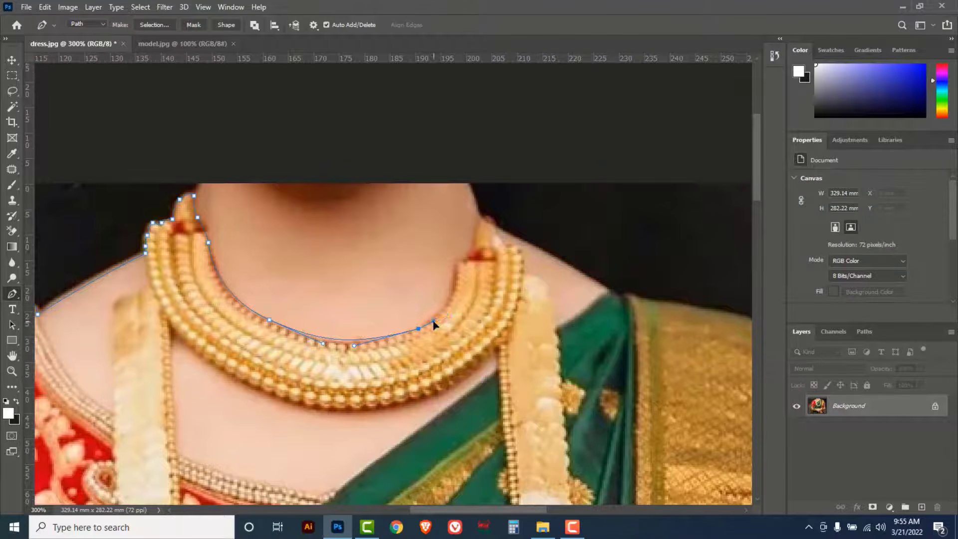
drag(456, 263, 453, 216)
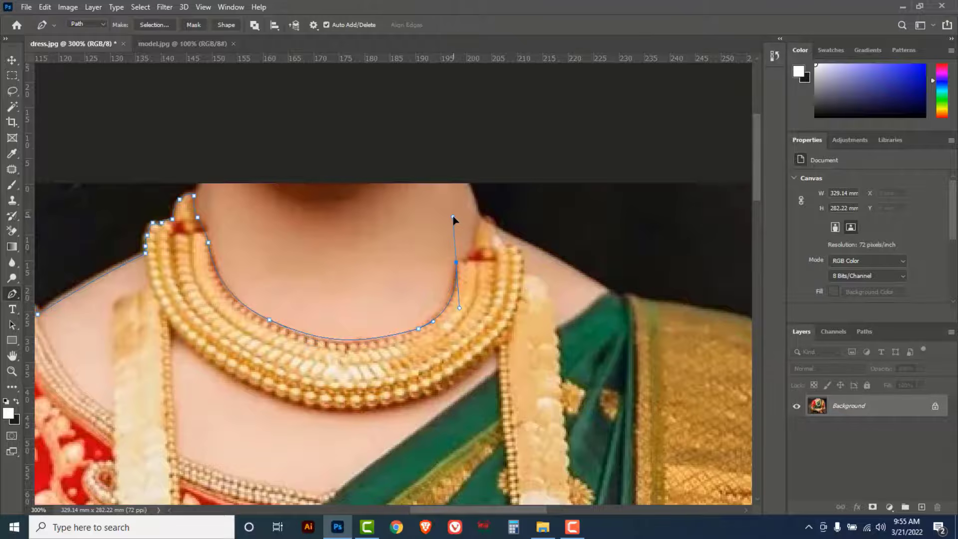
click(467, 260)
drag(476, 232, 479, 219)
Continue the path down the bare right shoulder, along the saree's top edge and around its outer shoulder corner
scroll(462, 144, down, 3)
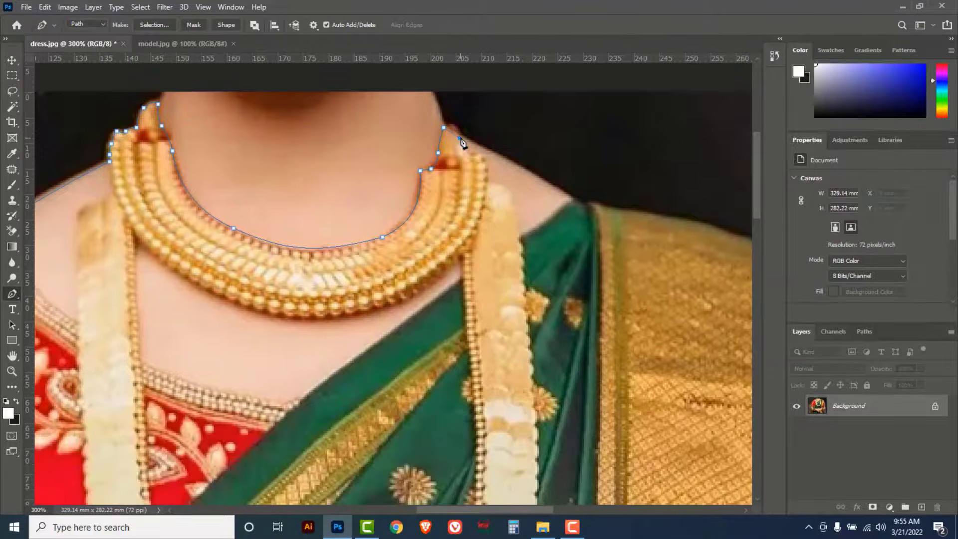
drag(532, 176, 561, 195)
drag(663, 250, 325, 188)
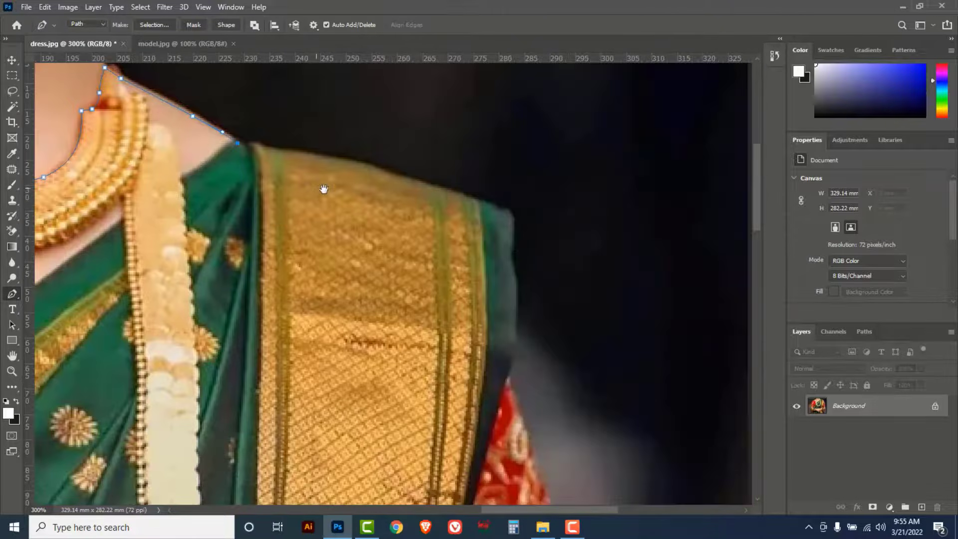
drag(259, 147, 269, 149)
drag(411, 183, 455, 194)
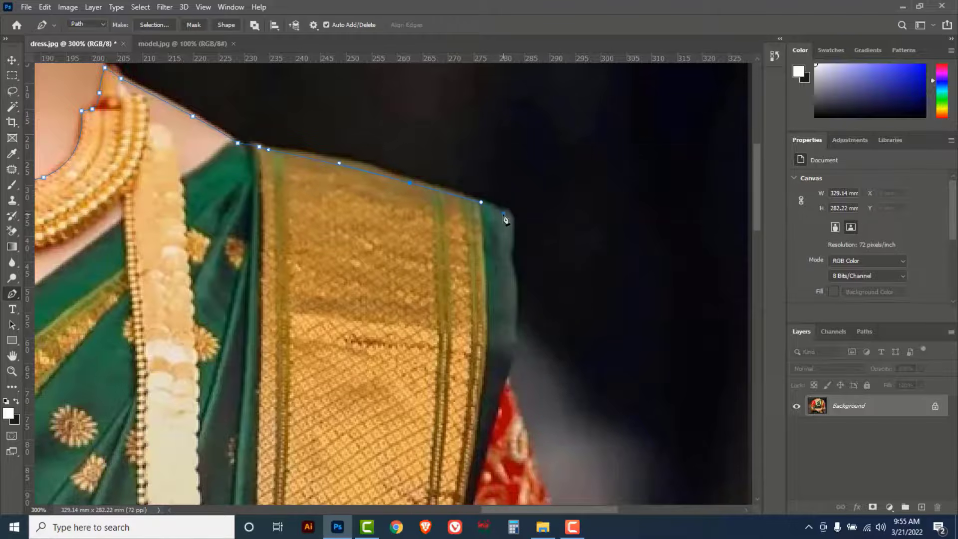
drag(503, 214, 512, 227)
drag(510, 265, 514, 272)
Trace down the saree's side edge at the right shoulder and along the outer edge of the red sleeve
scroll(515, 281, down, 4)
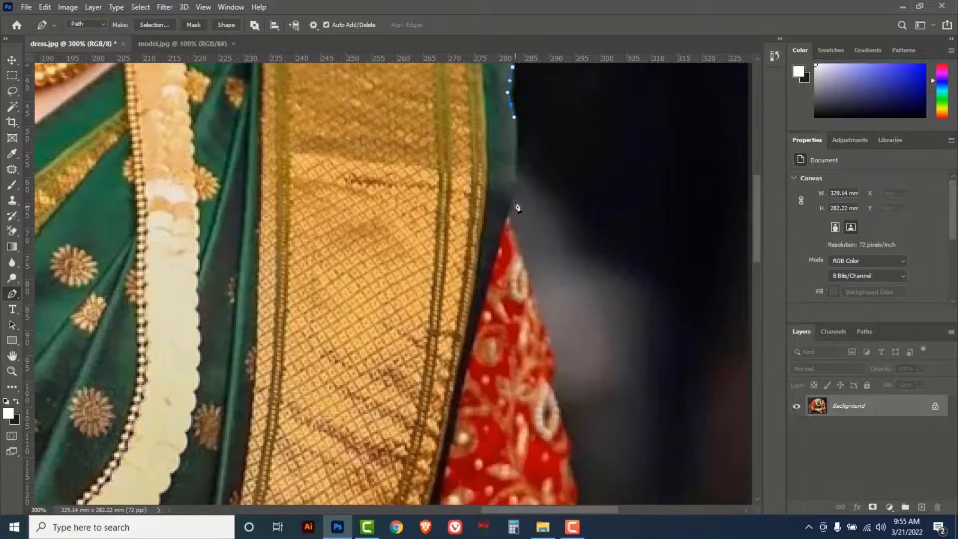
click(514, 195)
click(560, 437)
scroll(537, 361, down, 6)
scroll(537, 360, right, 2)
click(487, 213)
click(493, 260)
click(502, 295)
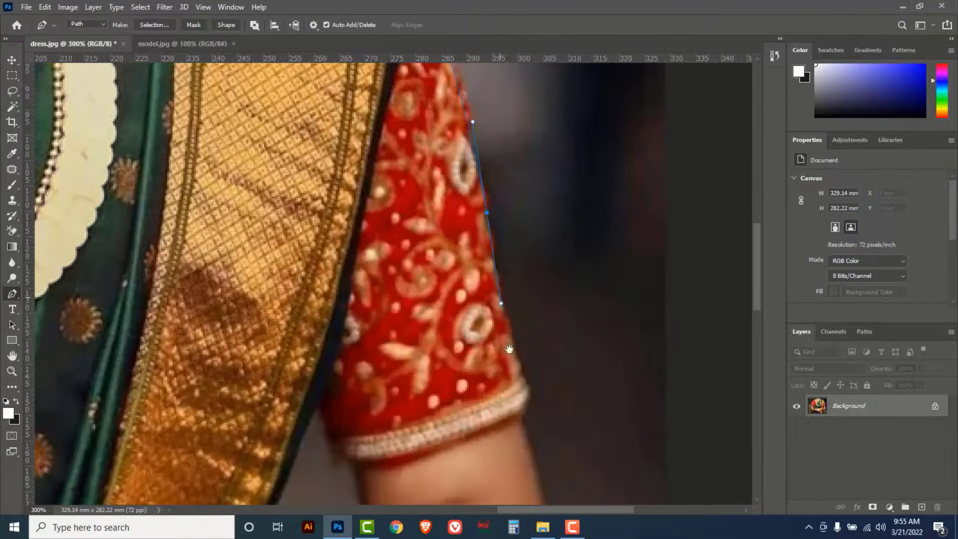
Extend the path past the right sleeve's hem, around the elbow and along the underside of the forearm to the bangles
scroll(508, 349, down, 5)
scroll(508, 350, right, 2)
drag(468, 221, 472, 228)
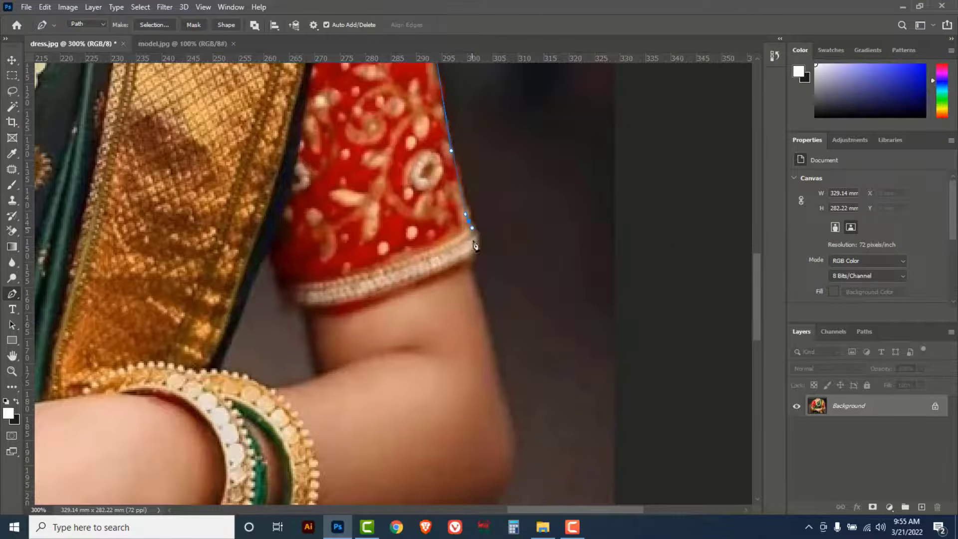
drag(453, 269, 460, 272)
alt+click(471, 256)
scroll(450, 240, down, 5)
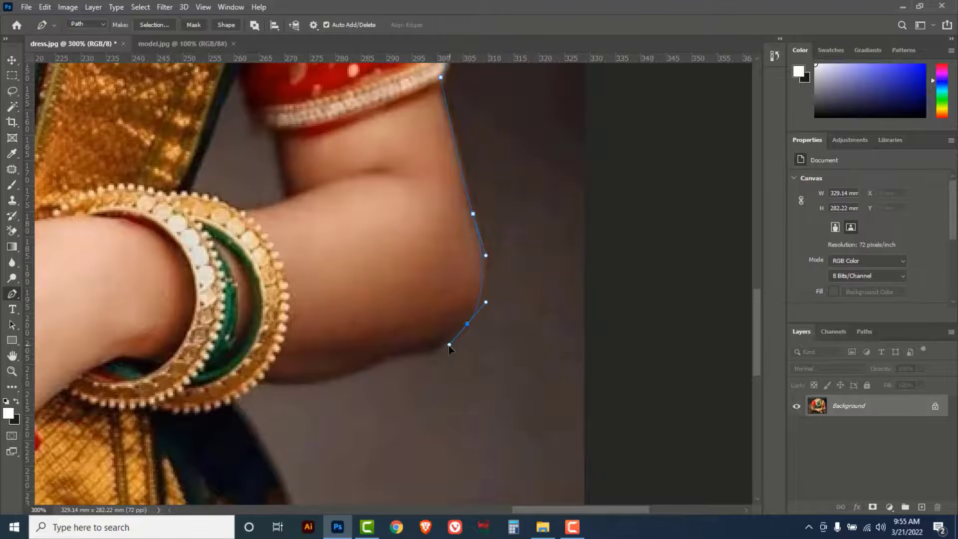
click(415, 350)
drag(335, 376, 455, 303)
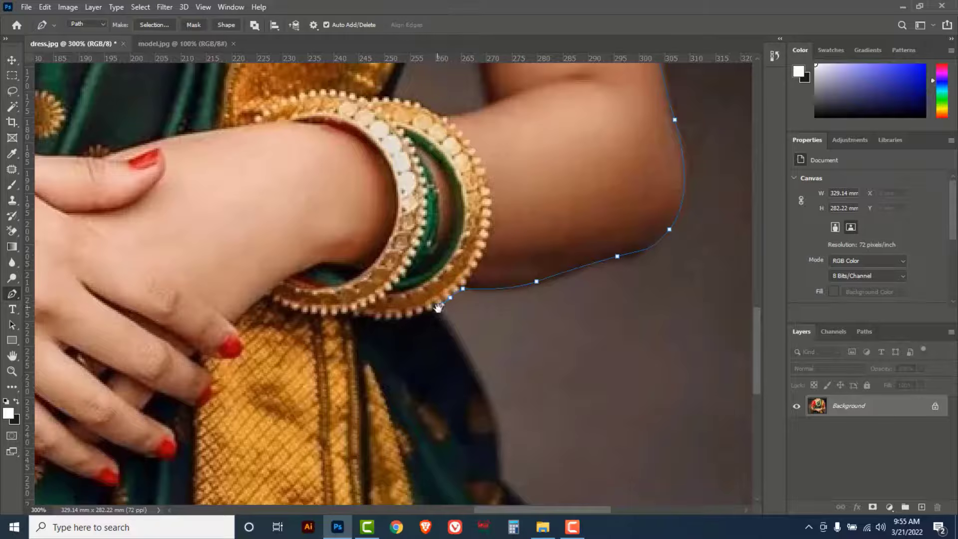
Trace the saree's lower-right outer edge from beneath the bangles down toward the image's bottom edge
drag(438, 307, 385, 106)
drag(433, 190, 445, 220)
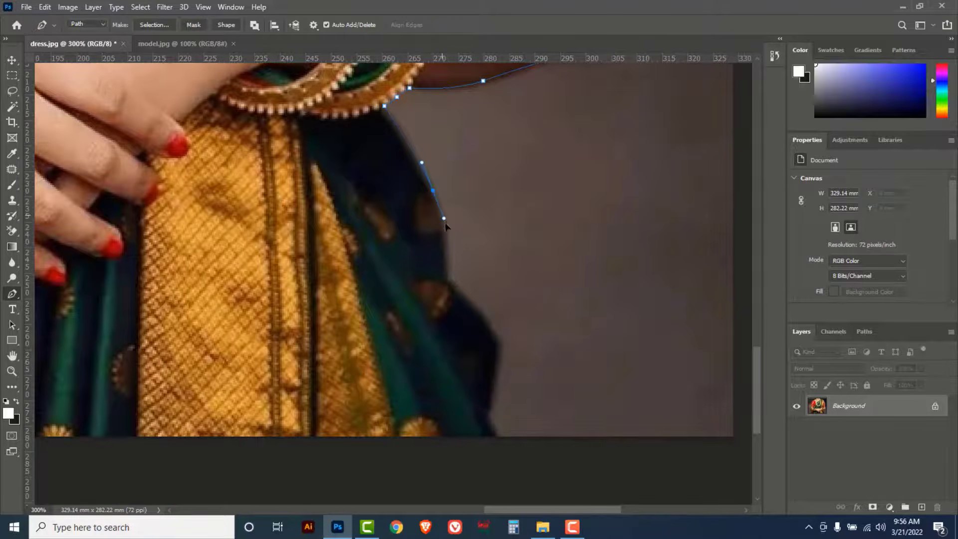
click(460, 292)
click(468, 301)
click(477, 311)
drag(487, 315, 490, 241)
scroll(487, 245, down, 1)
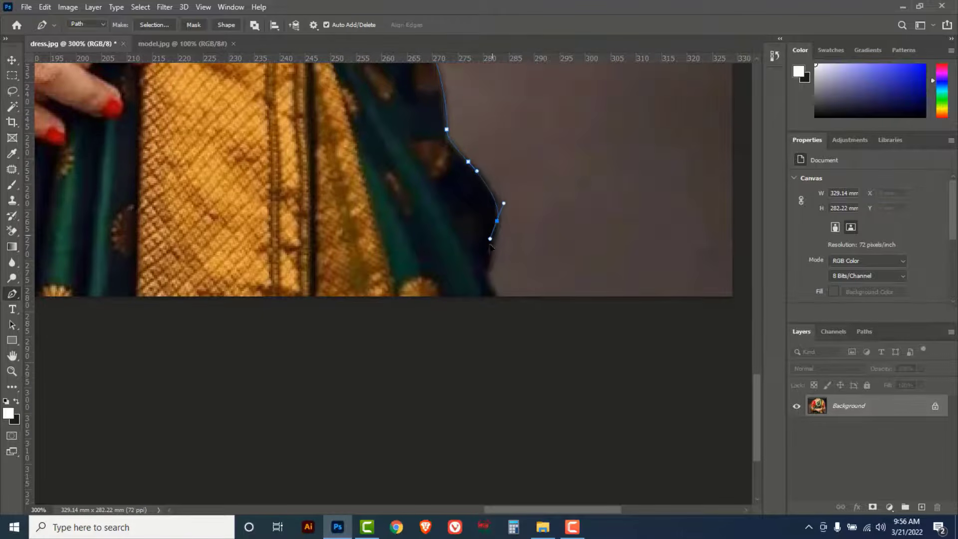
click(487, 273)
Run the path just below the image's bottom edge and close the outline at its starting point
drag(503, 306, 504, 312)
drag(339, 403, 564, 400)
drag(239, 376, 570, 372)
drag(124, 367, 392, 381)
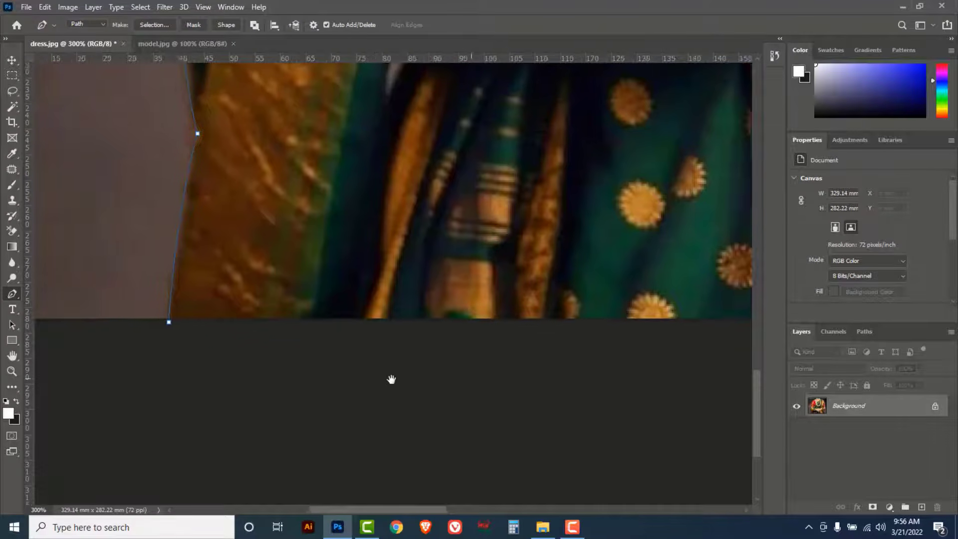
click(279, 373)
click(188, 325)
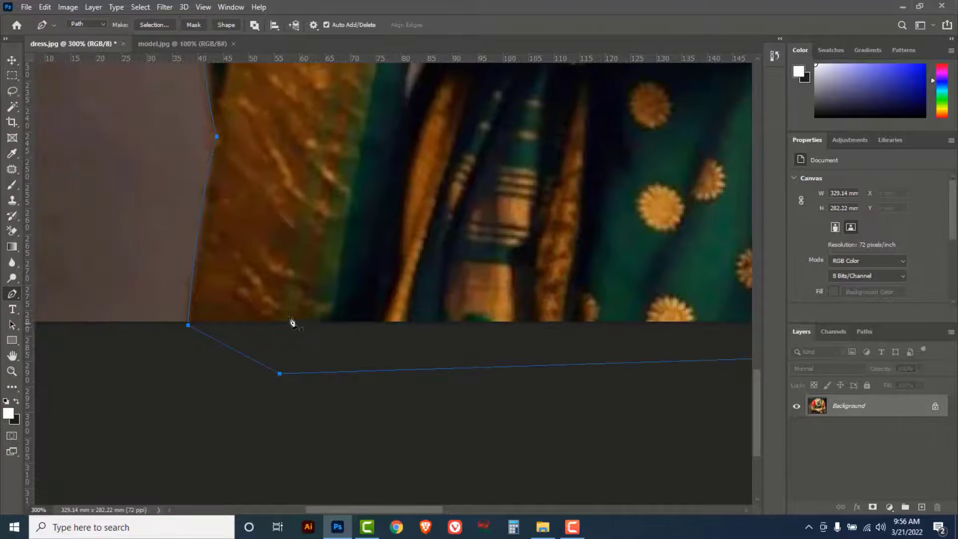
Start a second path at the gap between the left arm and torso, tracing the arm and inner sleeve edge up to the armpit
alt+click(357, 242)
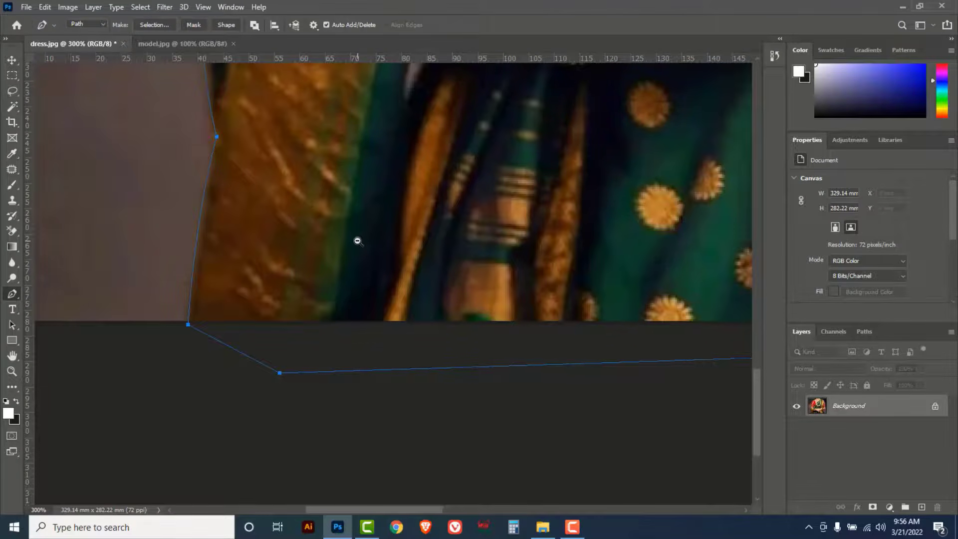
alt+click(357, 239)
alt+click(364, 237)
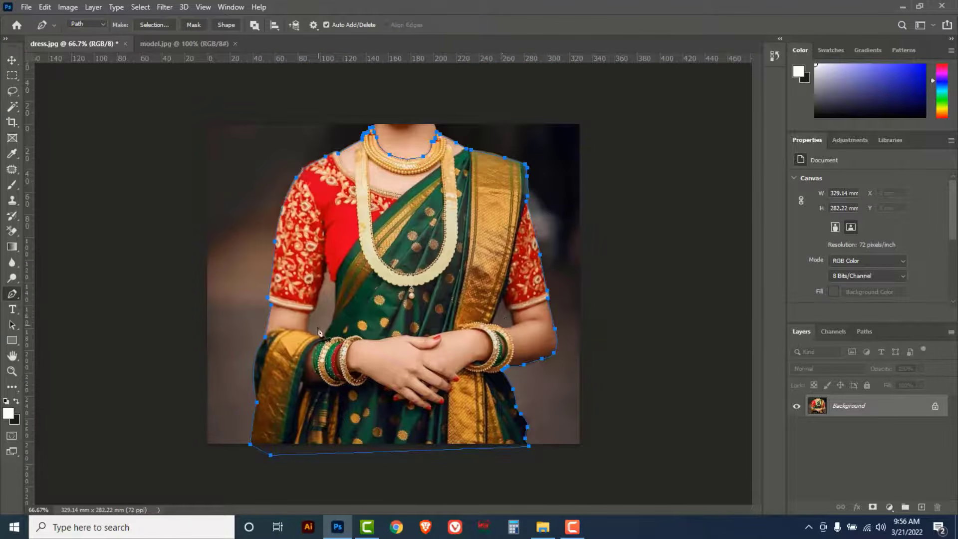
ctrl+click(327, 307)
ctrl+click(327, 307)
ctrl+click(327, 307)
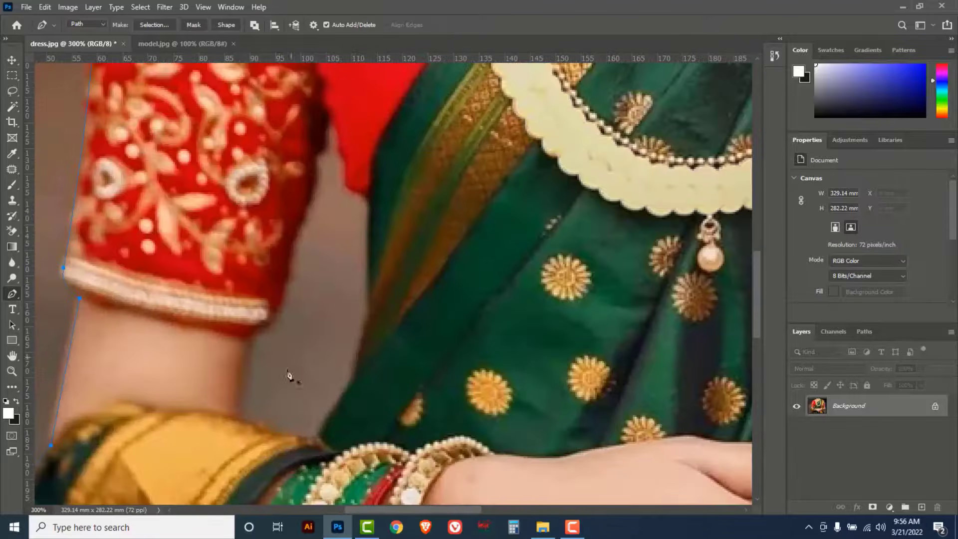
click(241, 421)
drag(250, 338, 260, 324)
click(315, 170)
click(318, 152)
click(322, 135)
drag(327, 125, 309, 177)
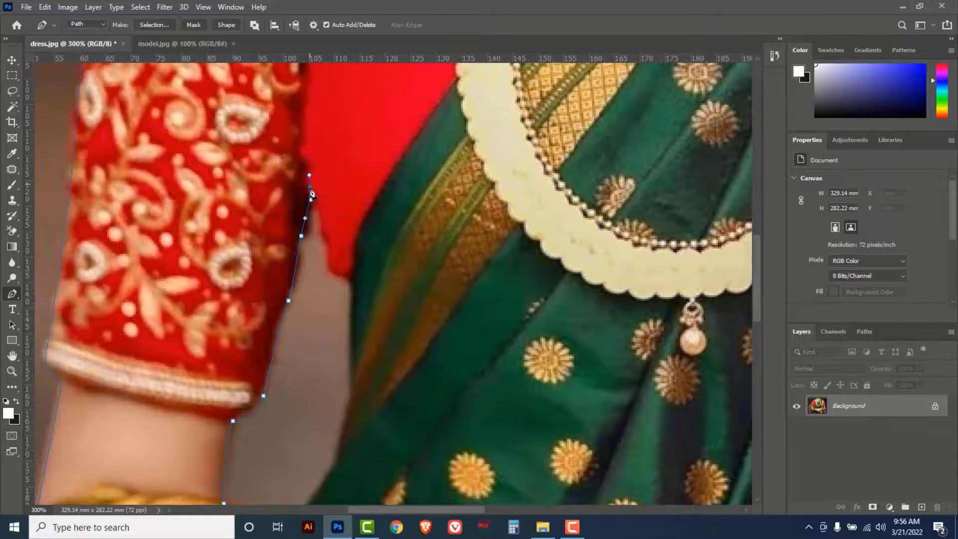
Trace the other side of the left gap down the blouse and saree edge to the draped cloth above the bangles
alt+click(310, 187)
drag(348, 281, 359, 299)
alt+click(348, 281)
drag(363, 335, 384, 191)
drag(371, 255, 348, 338)
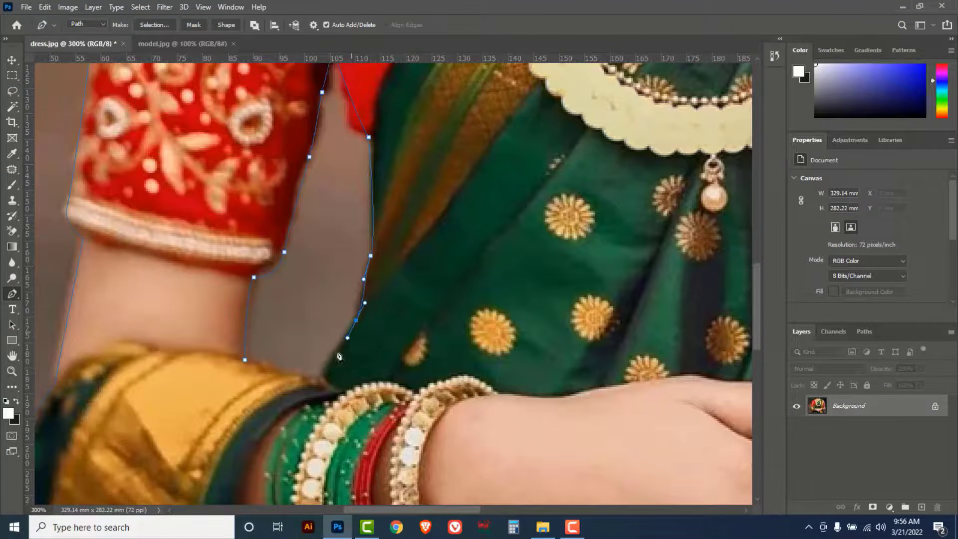
click(322, 378)
Start a third path at the gap beside the right-hand arm, tracing the saree border from the bangles up to the armpit
scroll(222, 361, right, 10)
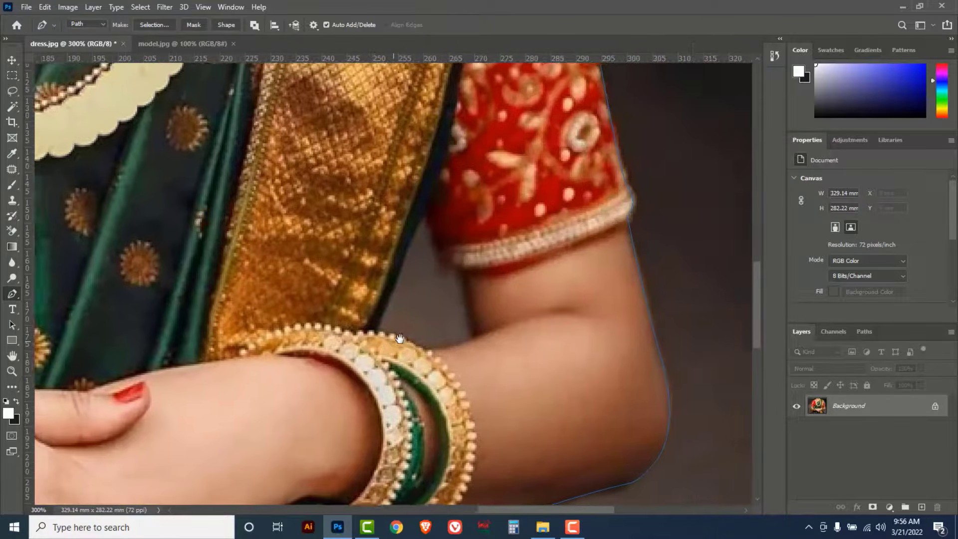
drag(399, 339, 315, 339)
click(294, 332)
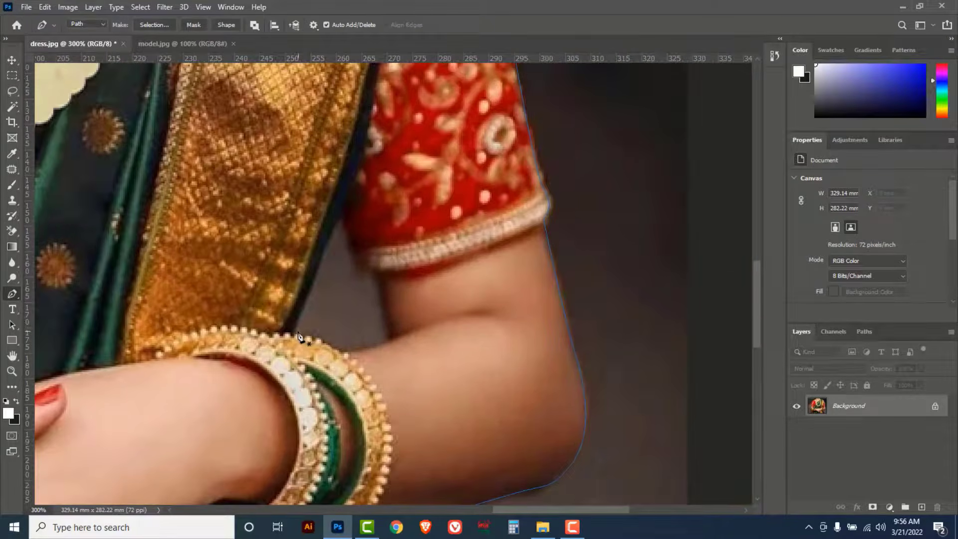
click(326, 246)
click(336, 217)
click(342, 205)
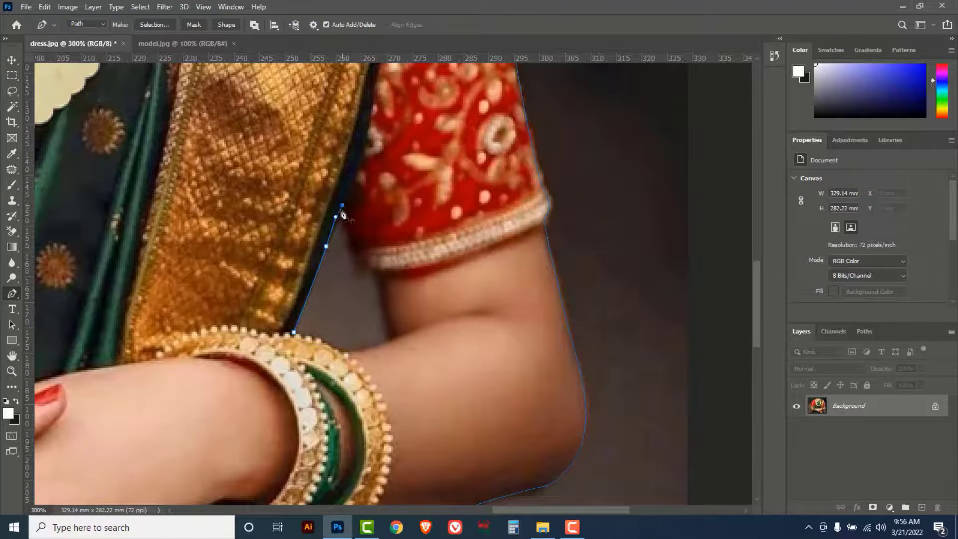
Trace the sleeve hem, forearm and bangle edge around the right-hand gap and close the path at its starting point
click(357, 270)
drag(374, 274, 382, 272)
click(387, 341)
click(341, 354)
click(315, 337)
click(305, 335)
alt+click(292, 357)
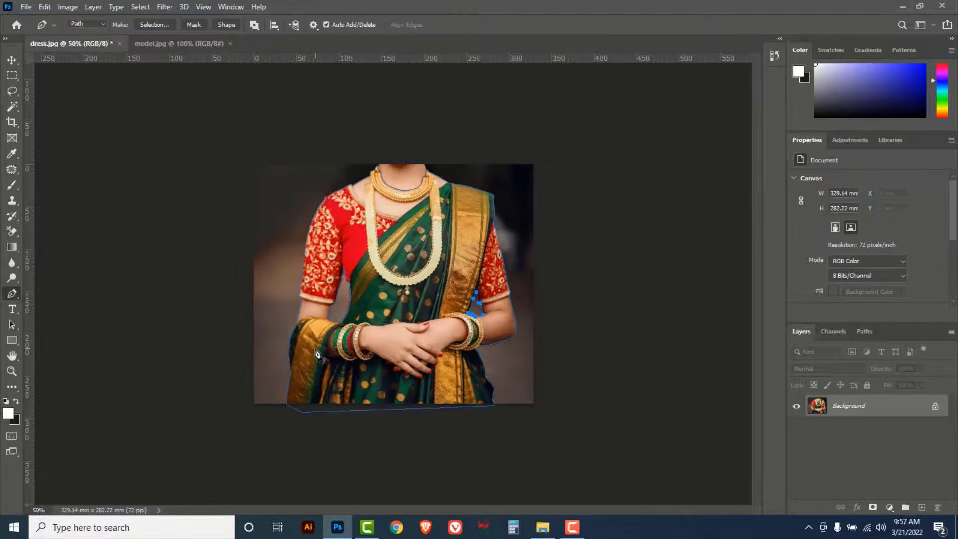
Convert the paths to a selection, copy the outfit to a new layer and hide the Background layer
key(ctrl+Return)
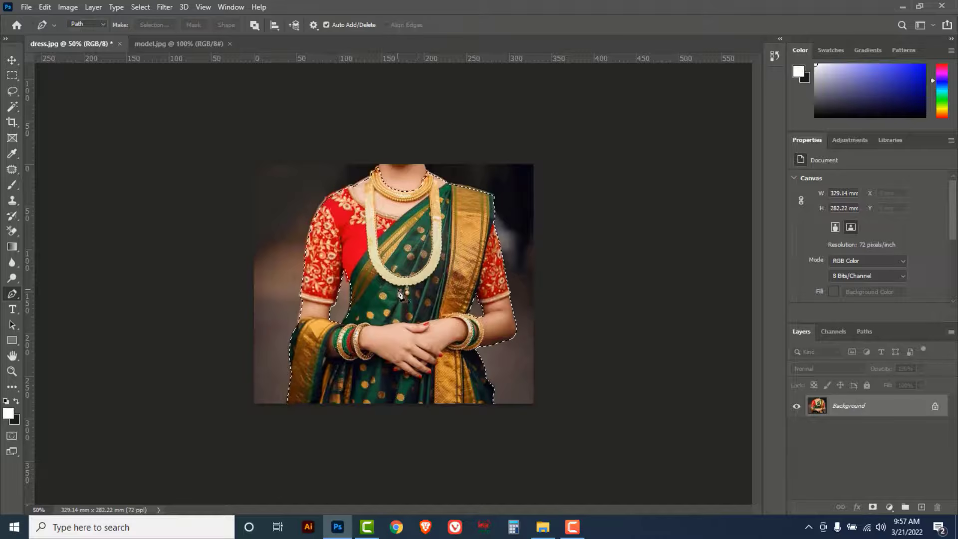
key(ctrl+j)
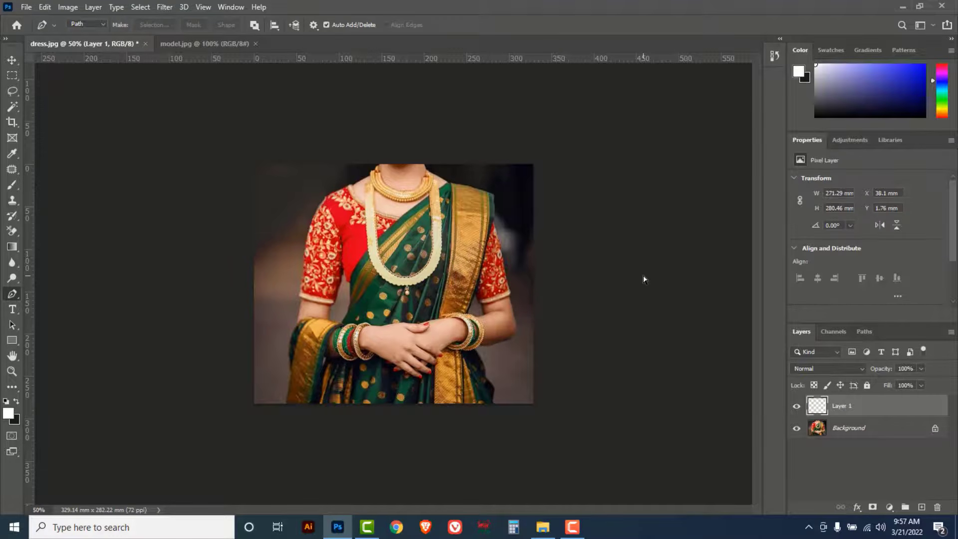
click(797, 429)
click(797, 430)
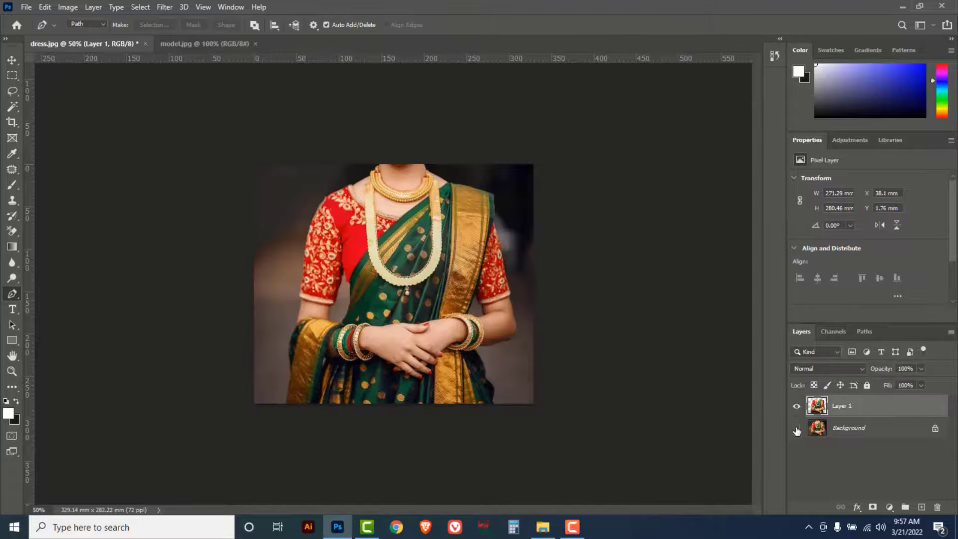
click(797, 430)
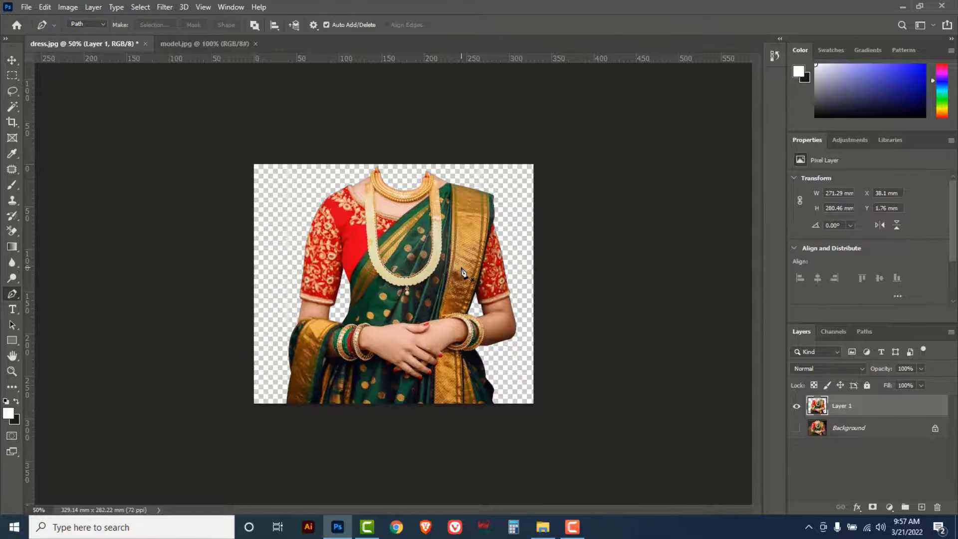
Enlarge the dress canvas with the Crop tool to about 367 × 429 mm, adding space above the neck and slightly at both sides
click(16, 123)
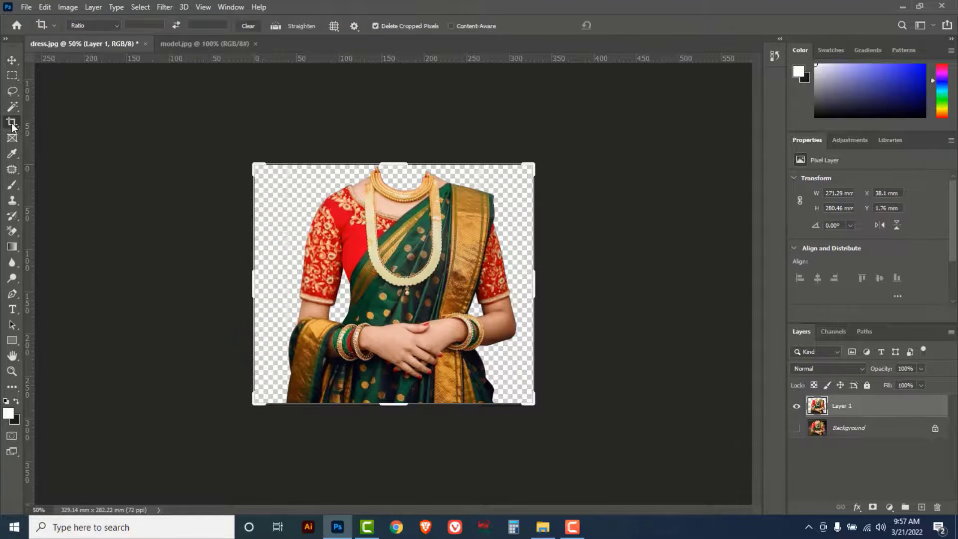
click(56, 124)
drag(391, 163, 404, 103)
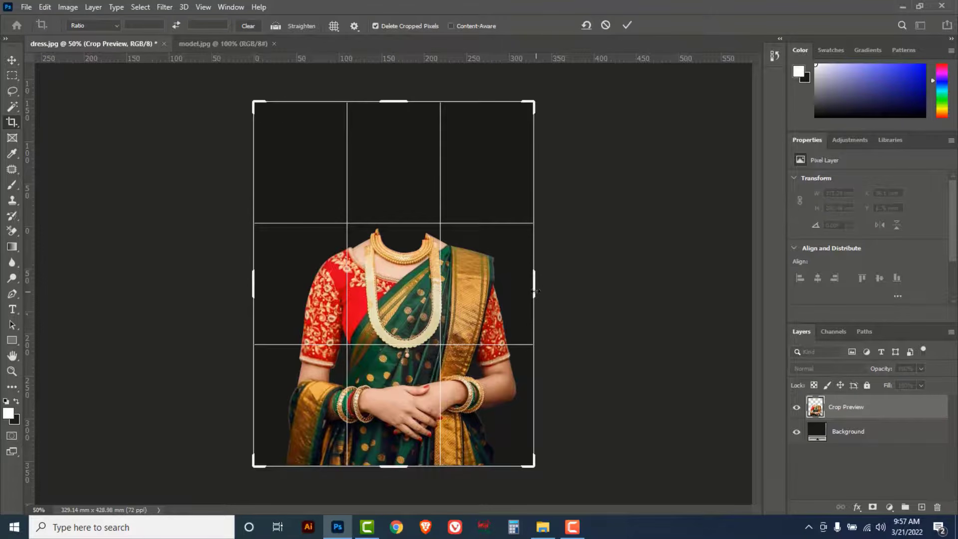
drag(538, 290, 544, 280)
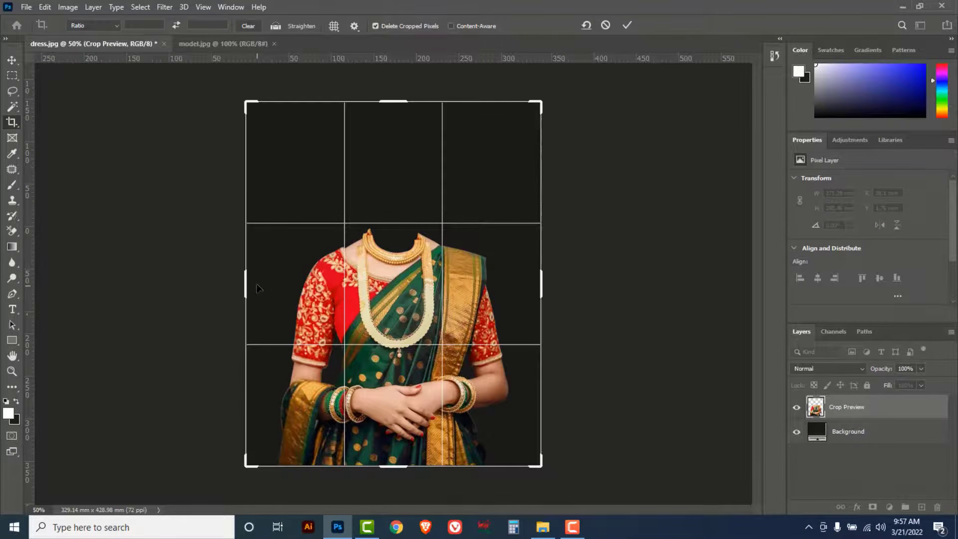
drag(248, 284, 240, 284)
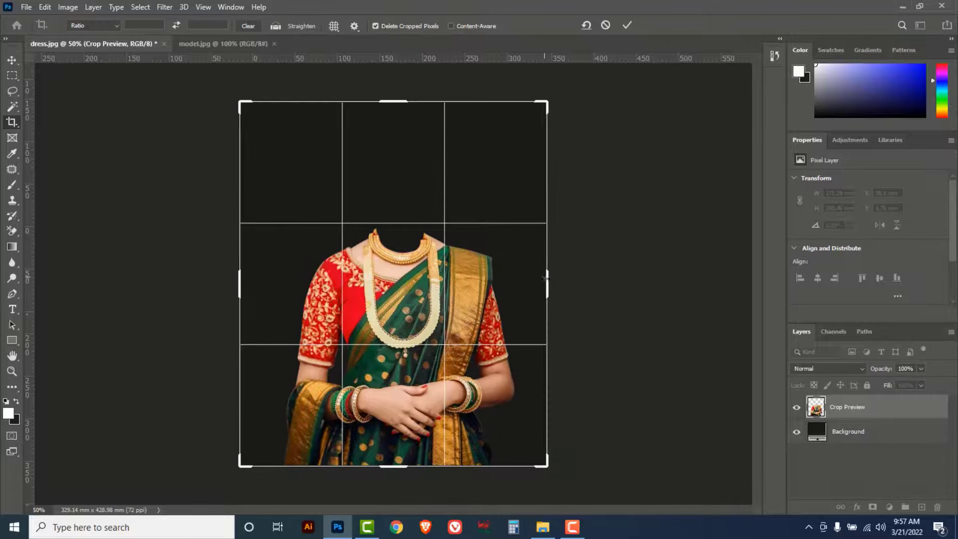
drag(550, 283, 553, 283)
click(629, 25)
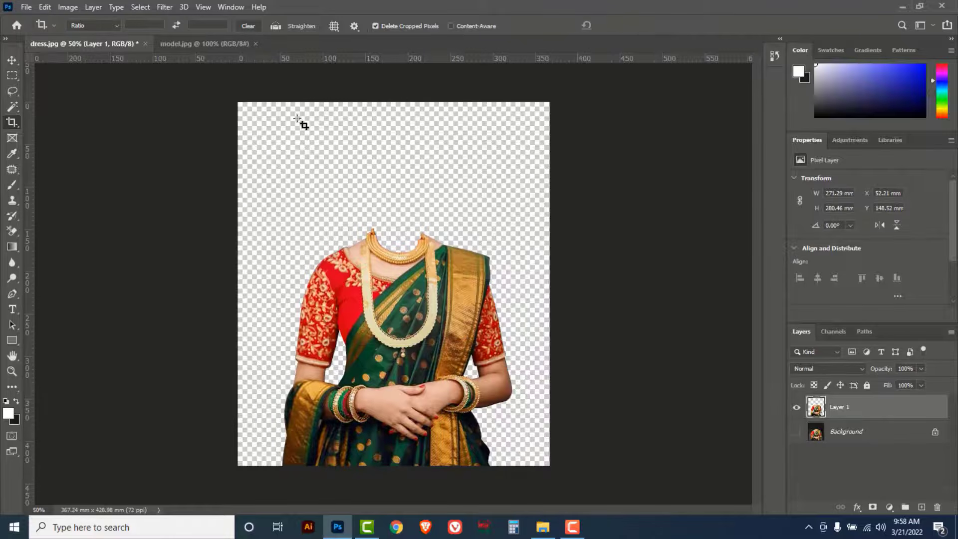
In model.jpg, start a Pen path on the shirt front and trace the left side of the neck up to the jaw
click(200, 43)
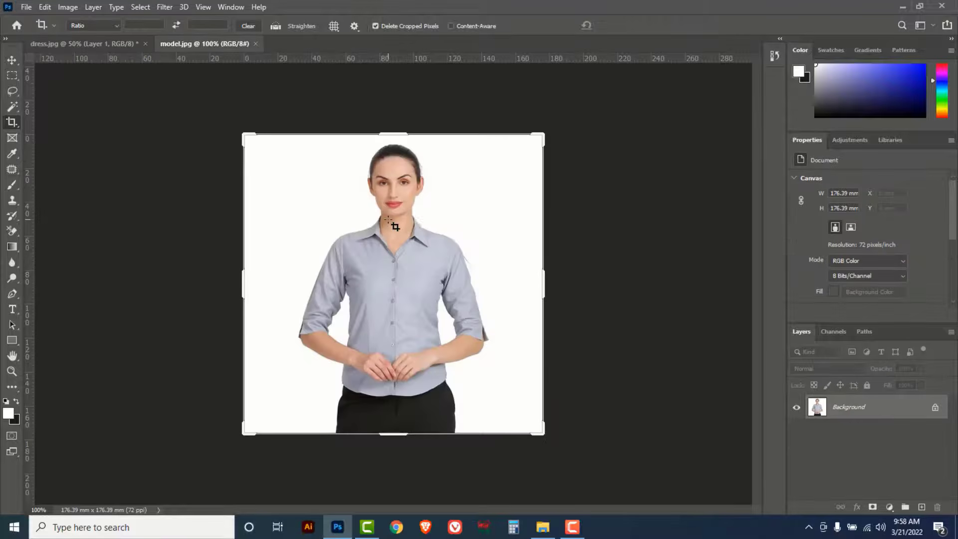
click(12, 60)
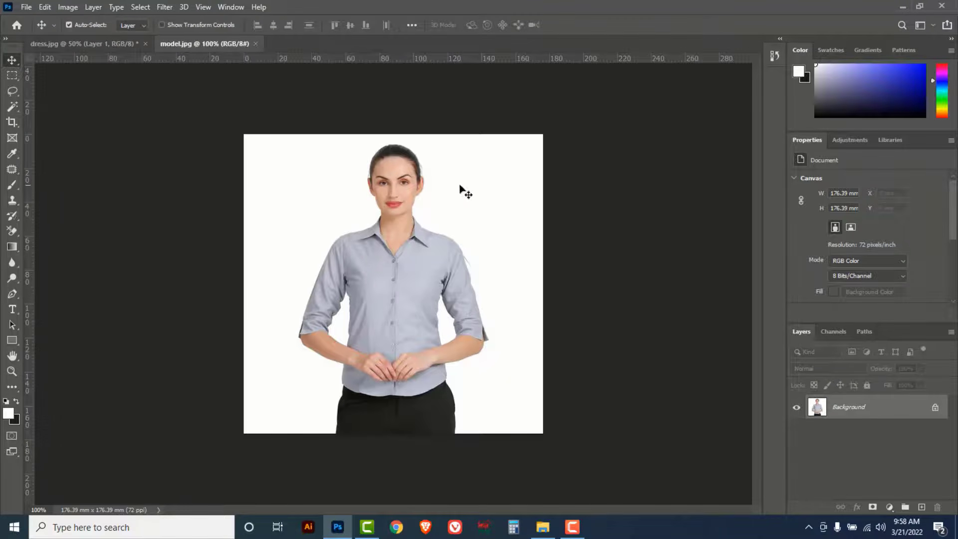
ctrl+click(396, 180)
ctrl+click(394, 183)
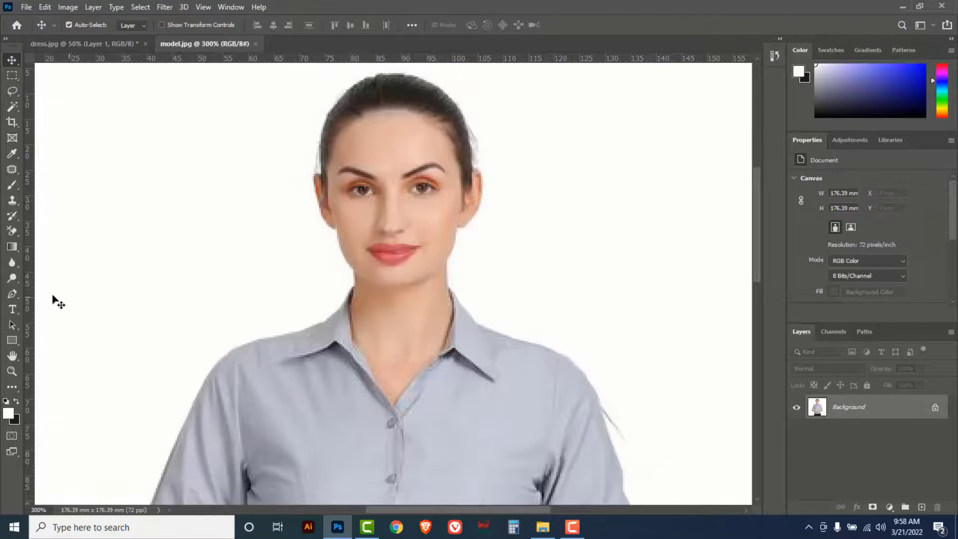
drag(10, 293, 59, 293)
ctrl+click(366, 369)
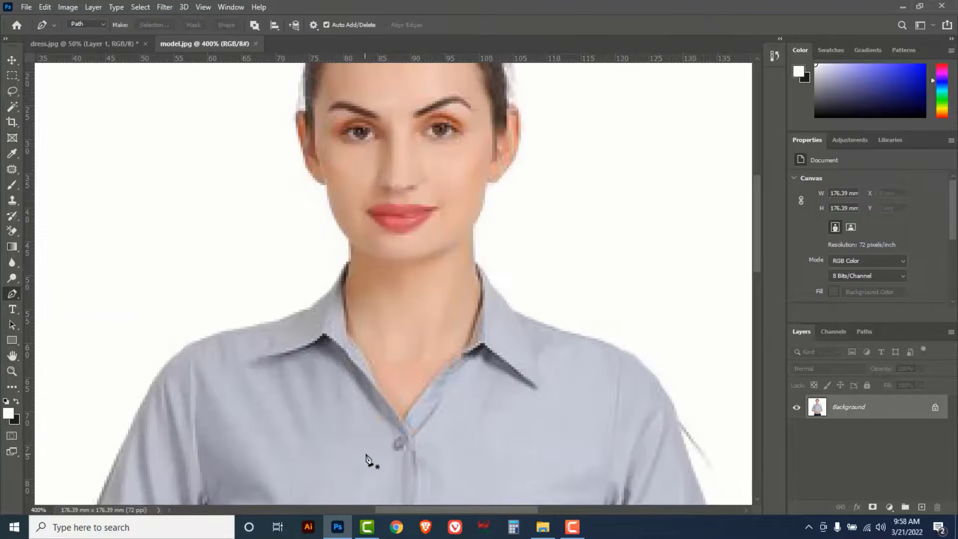
click(366, 451)
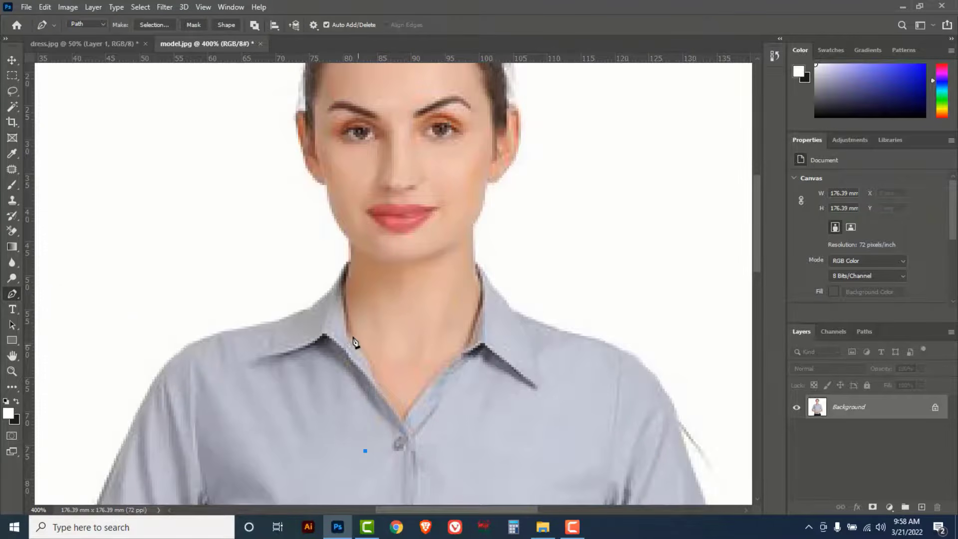
drag(349, 326, 342, 305)
scroll(372, 249, up, 3)
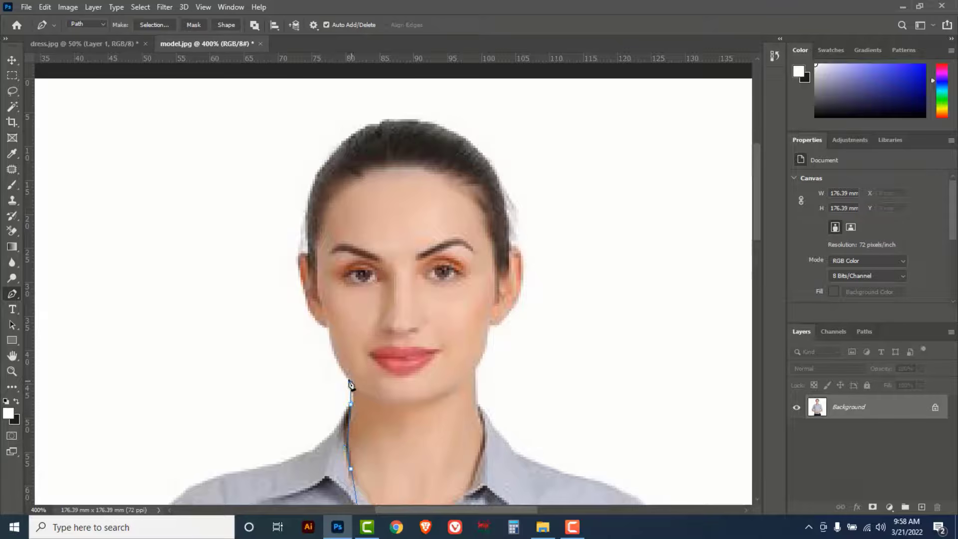
click(351, 384)
Continue the path along the left jaw, around the left ear and over the hair to the top of the head
drag(330, 328, 321, 257)
alt+click(309, 254)
drag(345, 191, 325, 261)
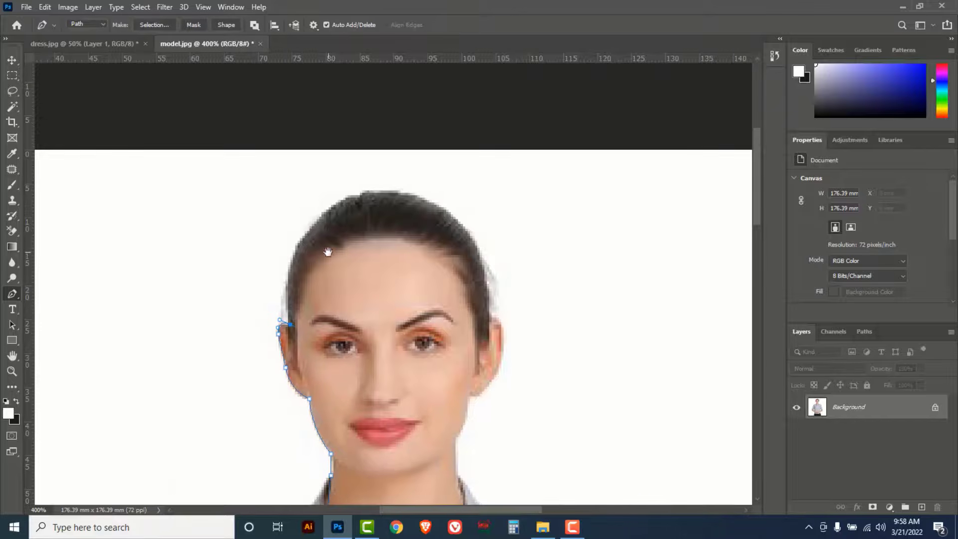
click(300, 241)
click(318, 216)
click(368, 193)
click(390, 190)
Trace the right side of the hair and continue around the right ear to the base of the earlobe
drag(460, 223, 483, 249)
drag(489, 303, 525, 230)
click(527, 193)
drag(527, 197, 529, 220)
key(ctrl+z)
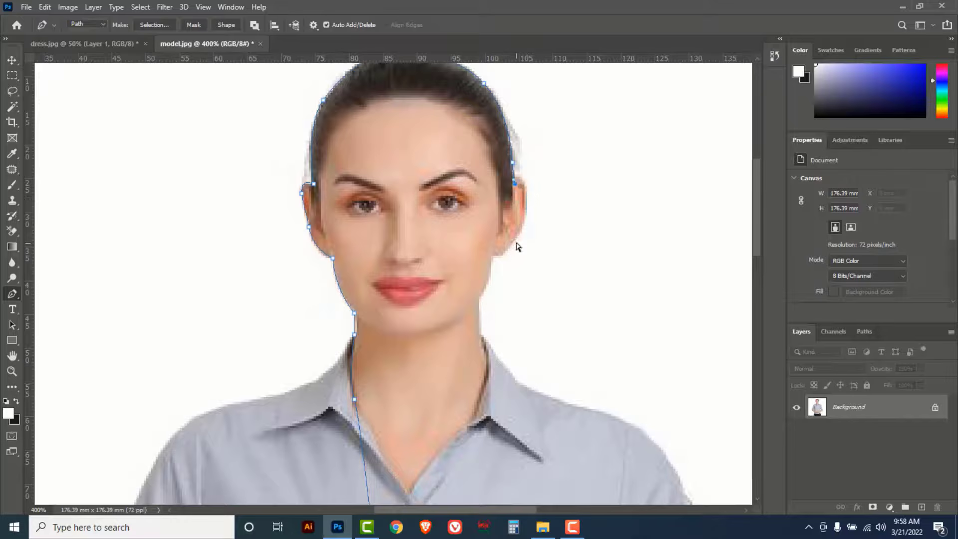
click(513, 175)
drag(528, 184, 529, 197)
drag(514, 239, 504, 253)
click(494, 253)
Trace the right jaw and neck down over the collar and close the path at its starting point on the shirt
scroll(499, 265, down, 2)
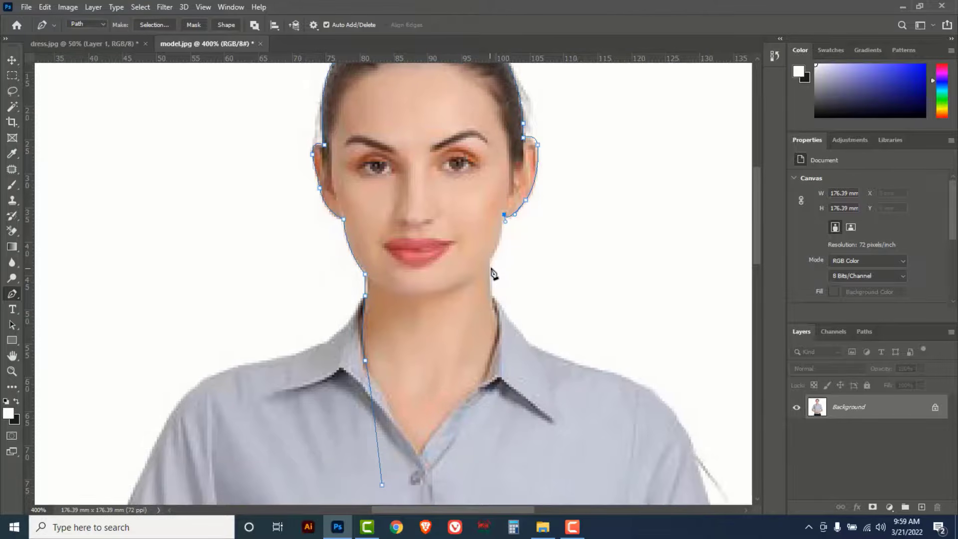
drag(490, 259, 479, 278)
alt+click(490, 261)
click(493, 299)
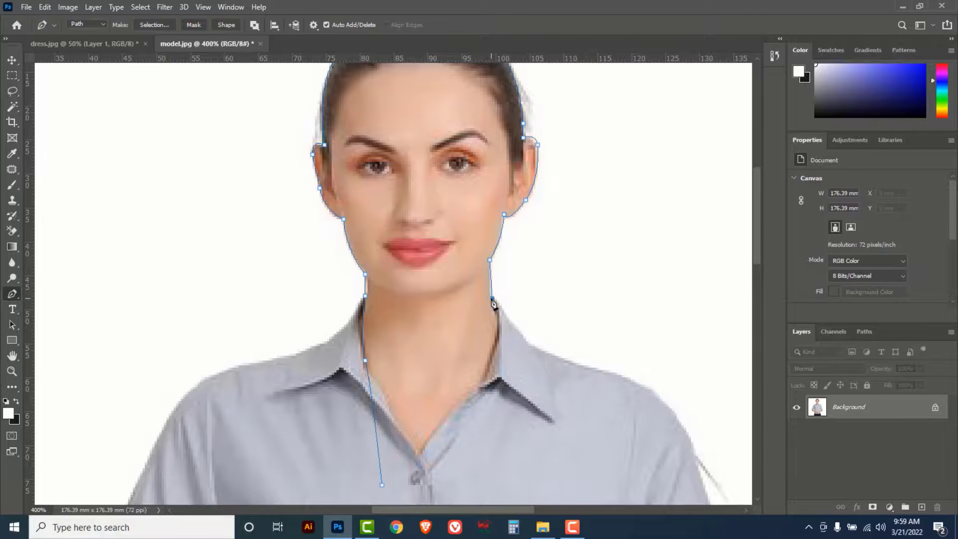
drag(509, 356, 512, 387)
drag(487, 439, 494, 438)
click(383, 487)
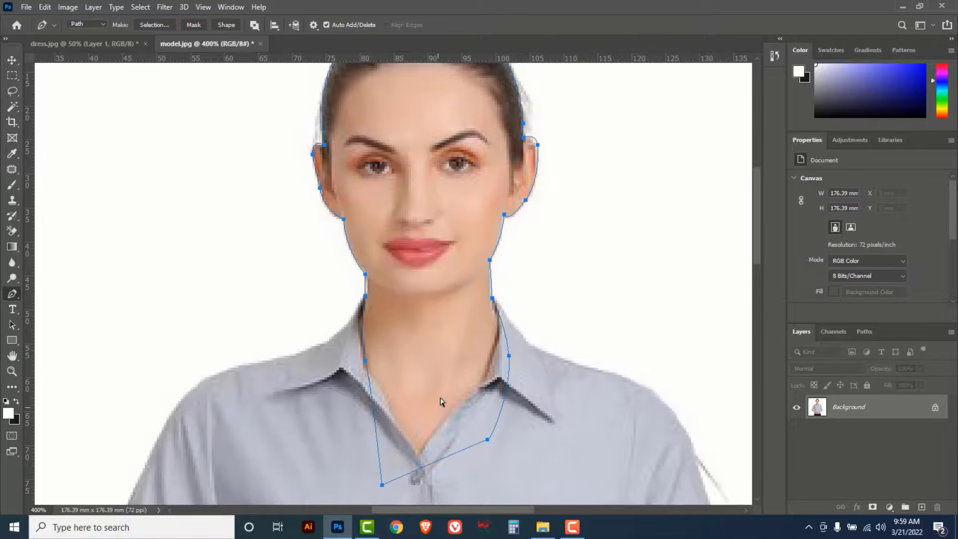
Convert the head path to a selection and cut the head and neck out of the model photo
alt+click(438, 328)
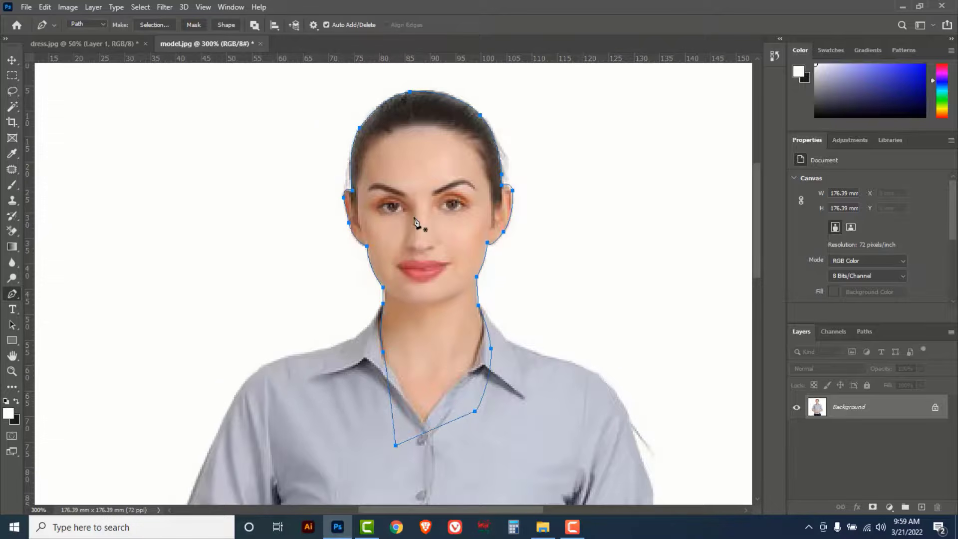
key(ctrl+Return)
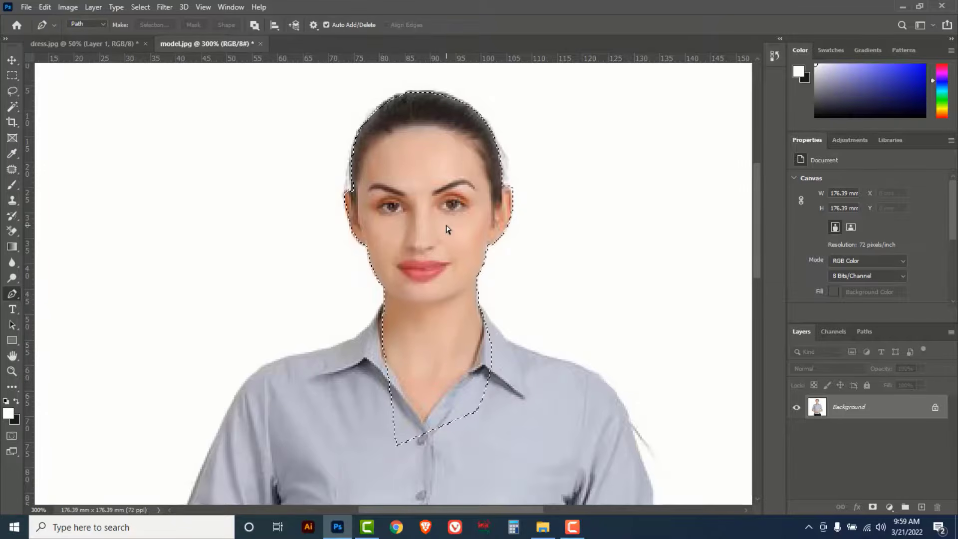
key(ctrl+d)
key(ctrl+BackSpace)
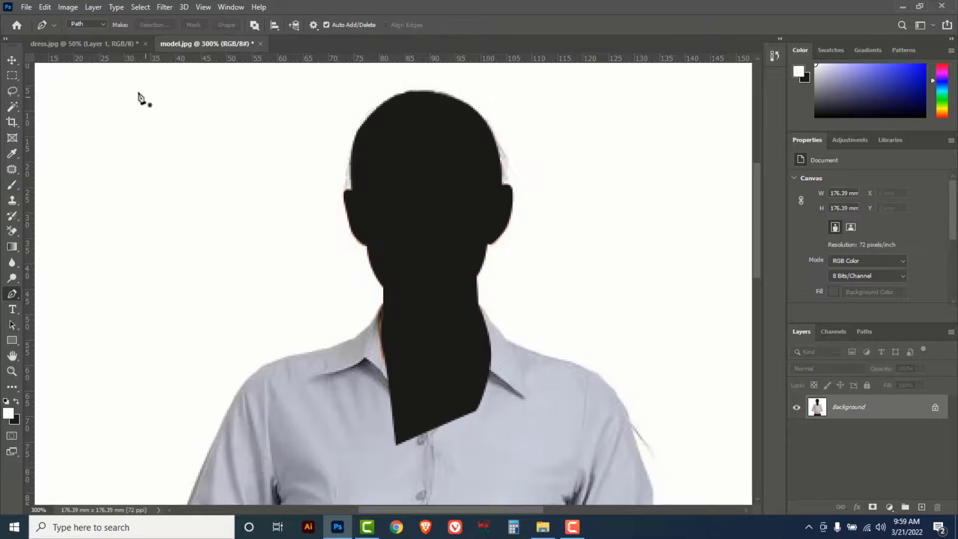
Paste the cut-out head into dress.jpg
click(106, 45)
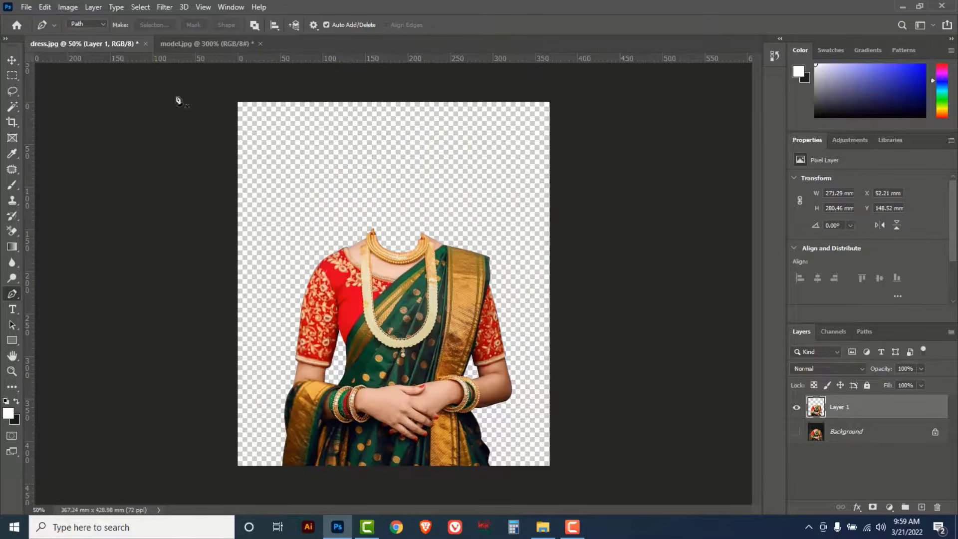
click(45, 7)
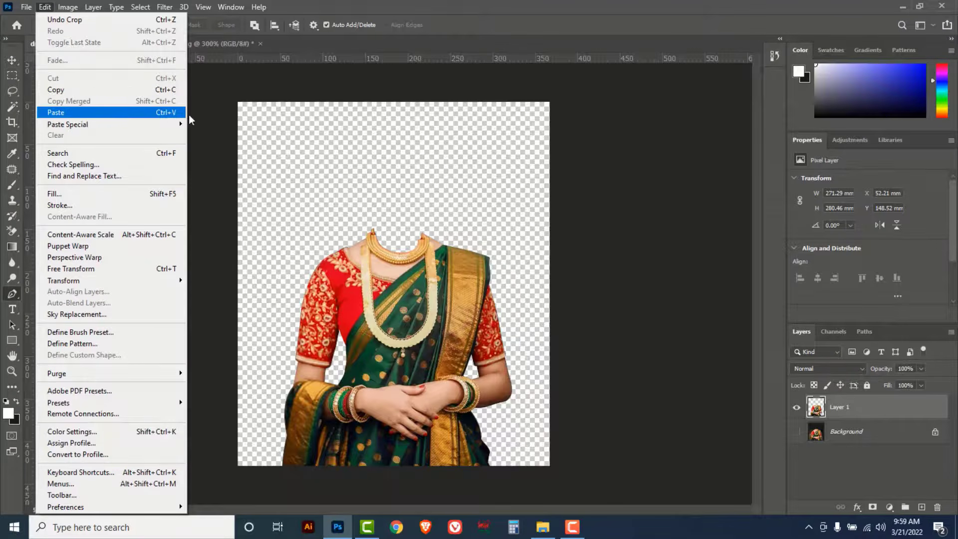
click(170, 113)
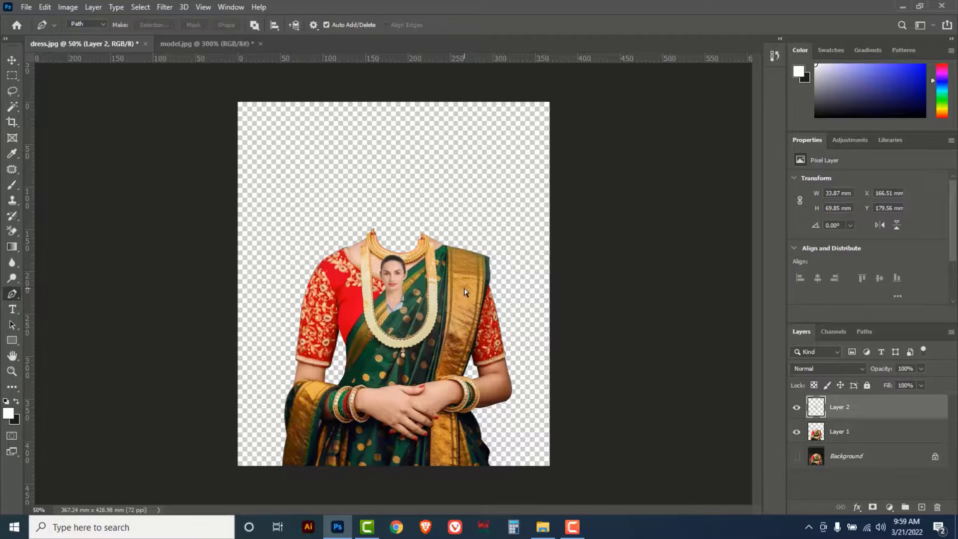
Scale the pasted head to about 351% and position it centred over the neck of the outfit
key(ctrl+t)
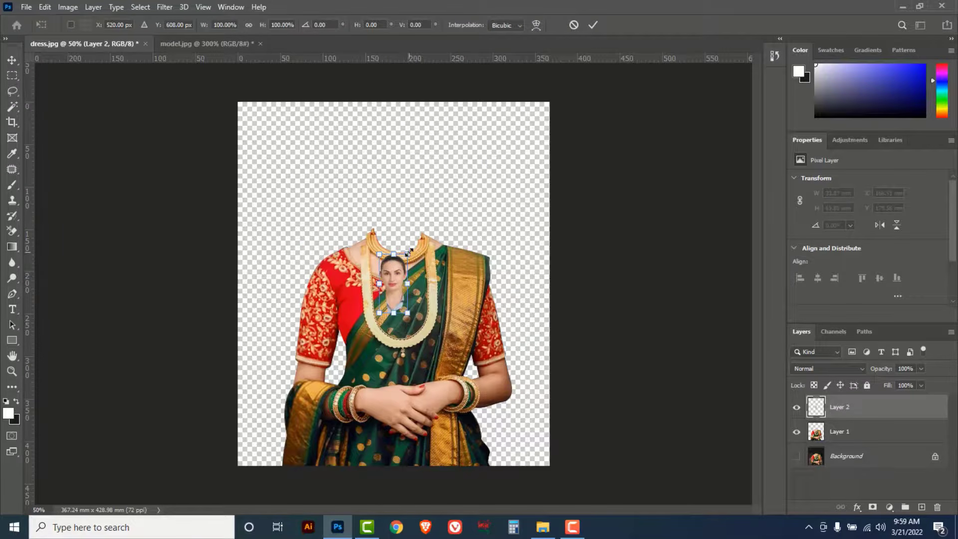
drag(411, 250, 532, 125)
drag(448, 172, 419, 175)
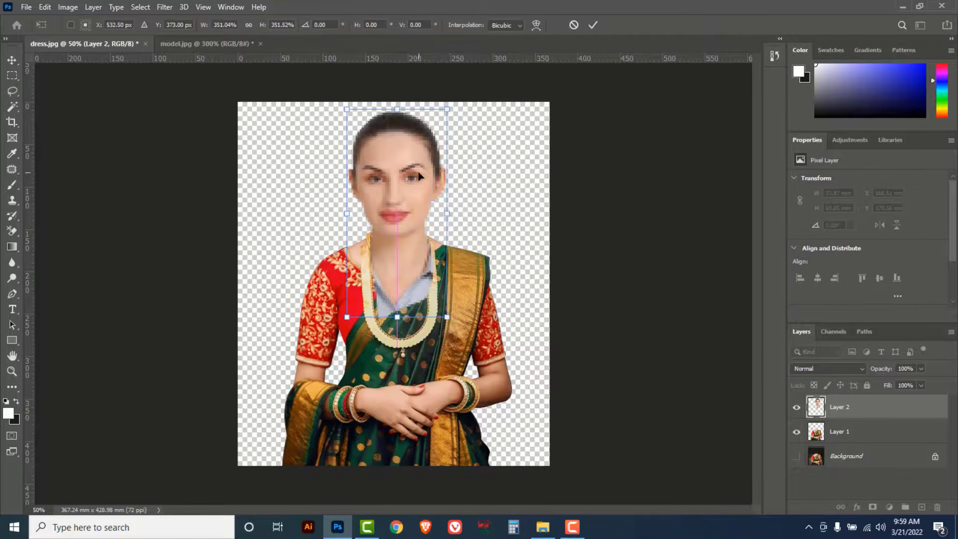
click(594, 24)
key(p)
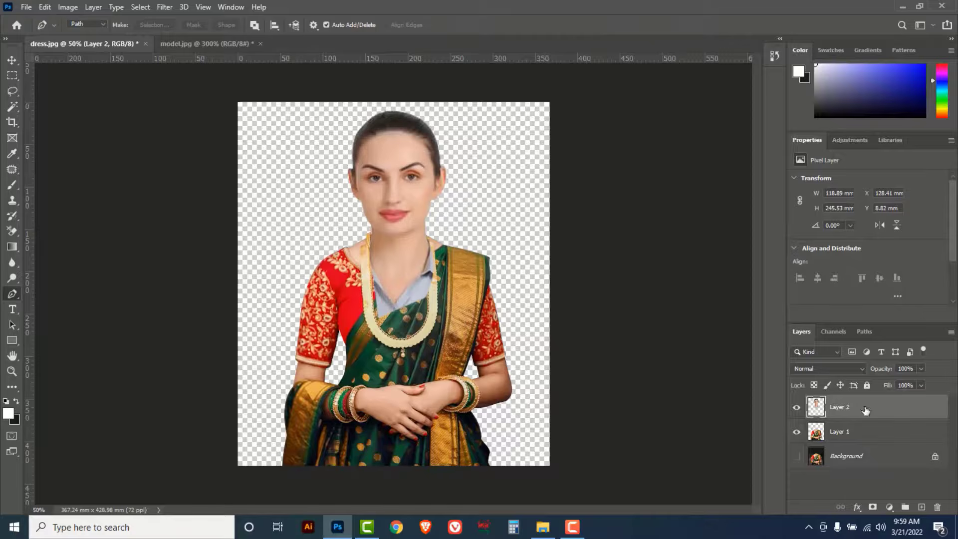
Move the head layer beneath the outfit layer and scale the head down to about 74%, centred over the necklace
drag(866, 411, 872, 445)
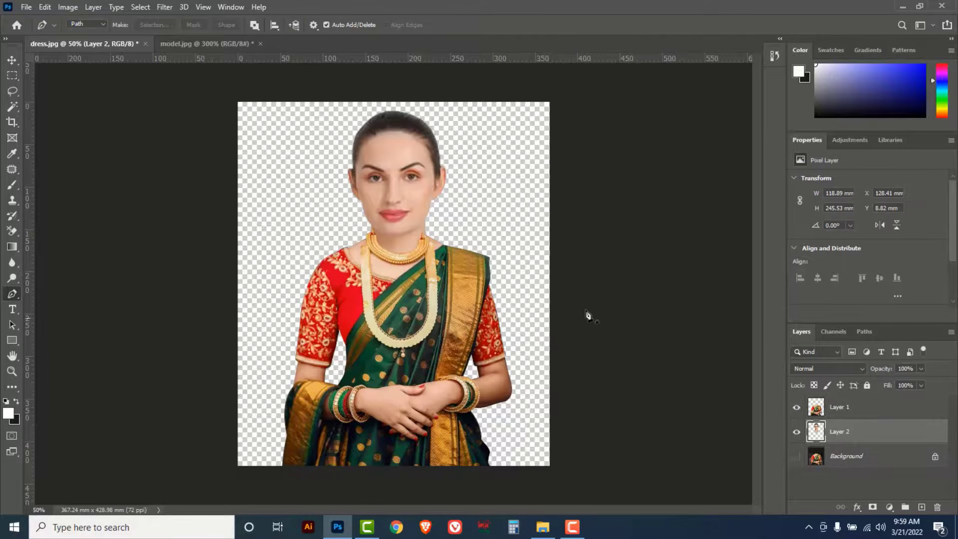
key(ctrl+t)
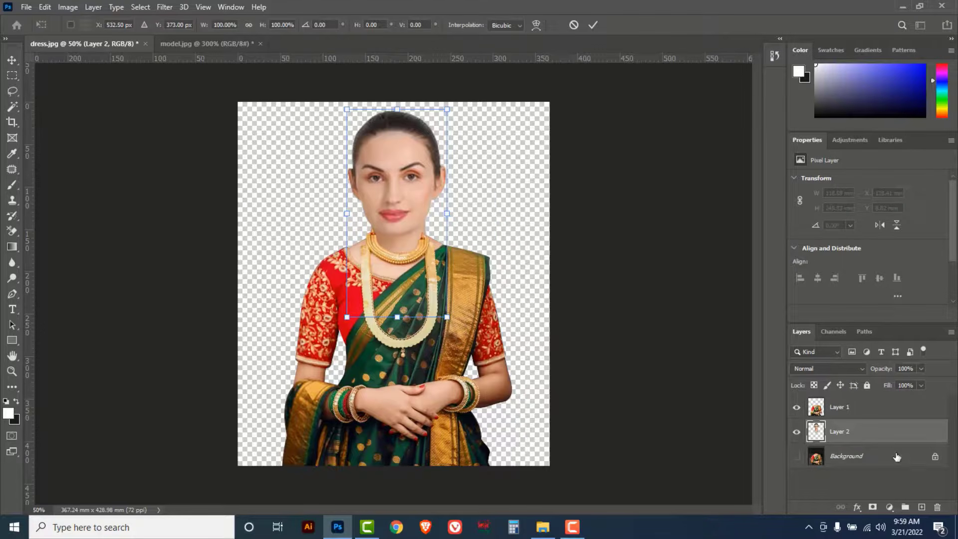
scroll(398, 134, up, 1)
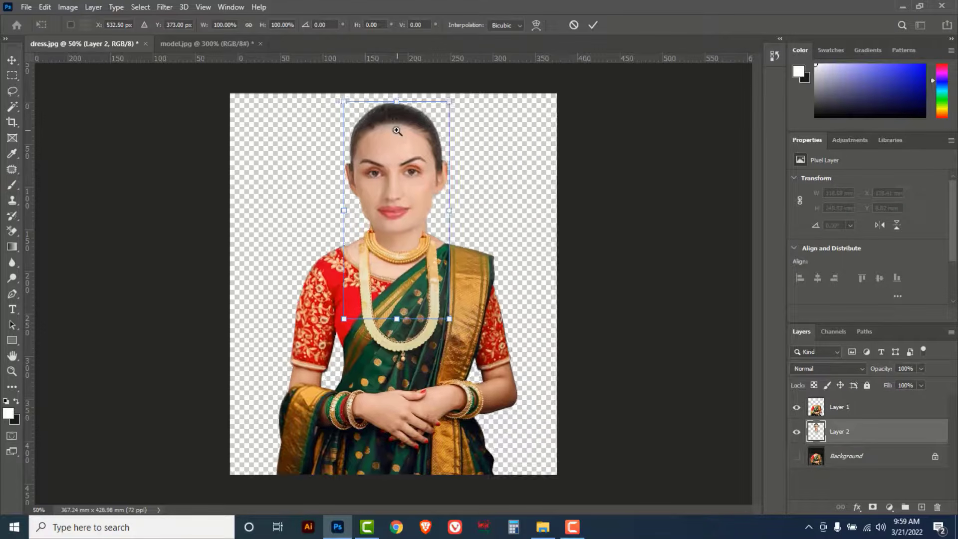
drag(464, 103, 440, 151)
drag(384, 234, 398, 218)
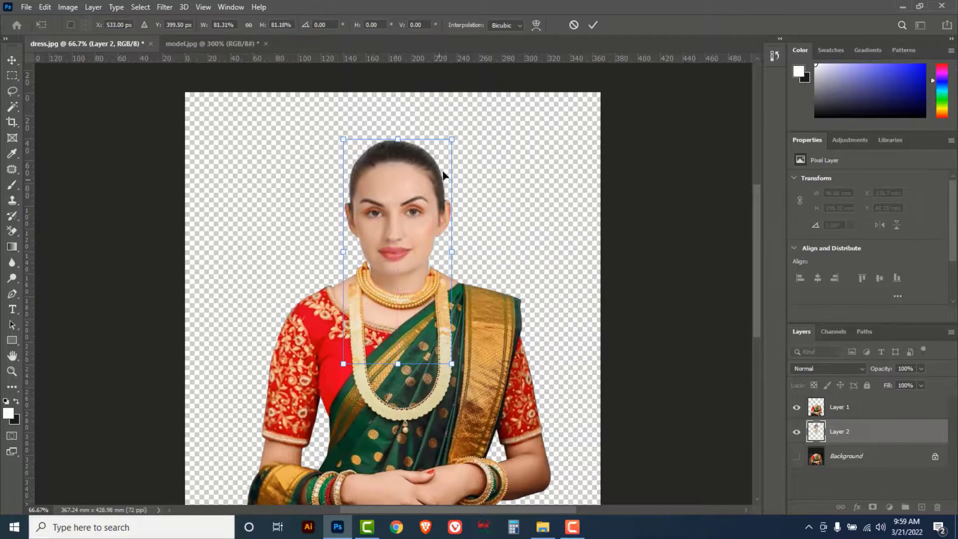
drag(454, 140, 434, 177)
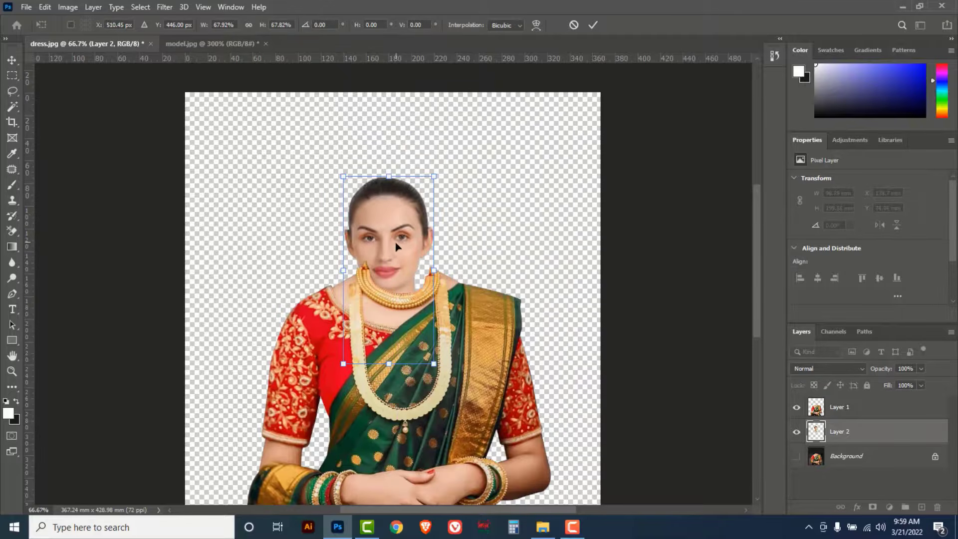
drag(398, 247, 401, 219)
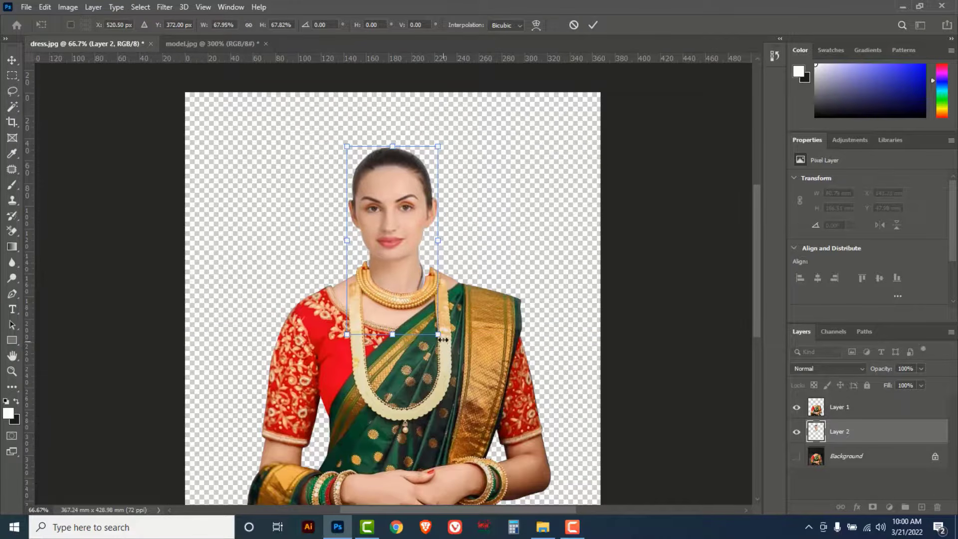
drag(443, 336, 452, 347)
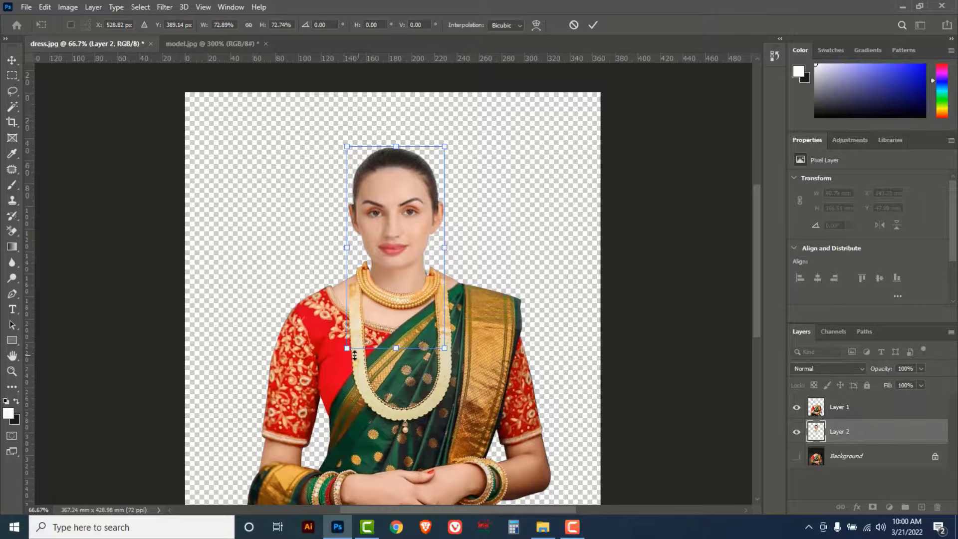
drag(348, 350, 345, 352)
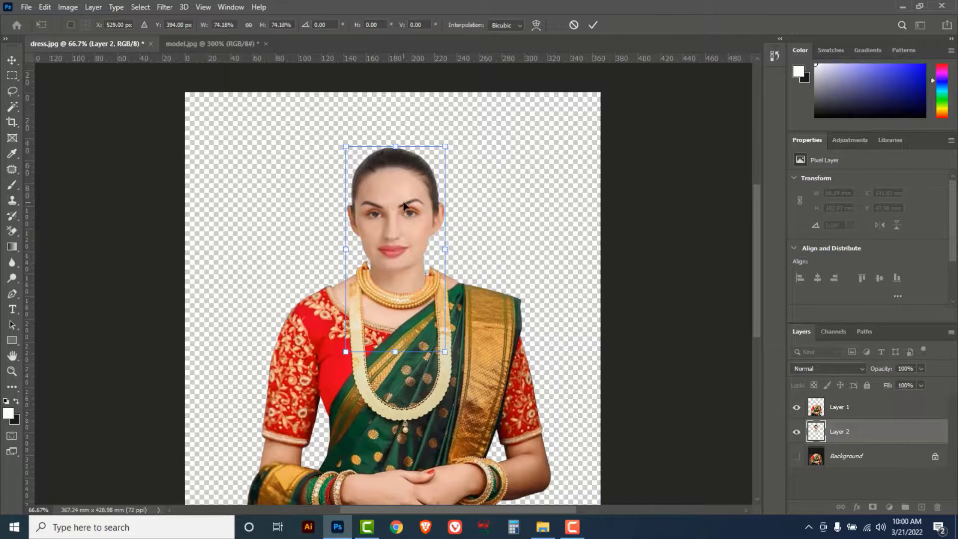
Nudge the head slightly right and up to about X 531 px, Y 391 px, so the neck lines up with the necklace
key(Right)
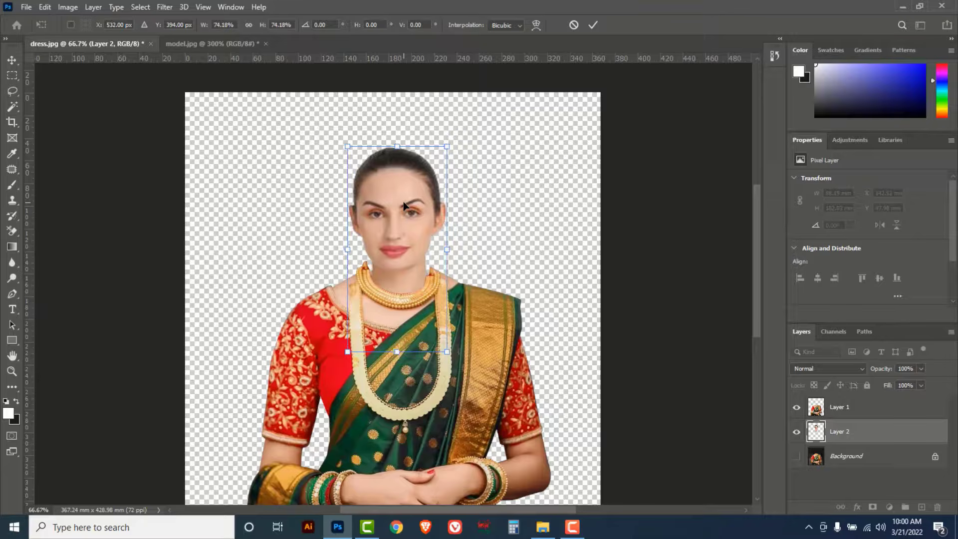
key(Right)
key(Right)
key(Right)
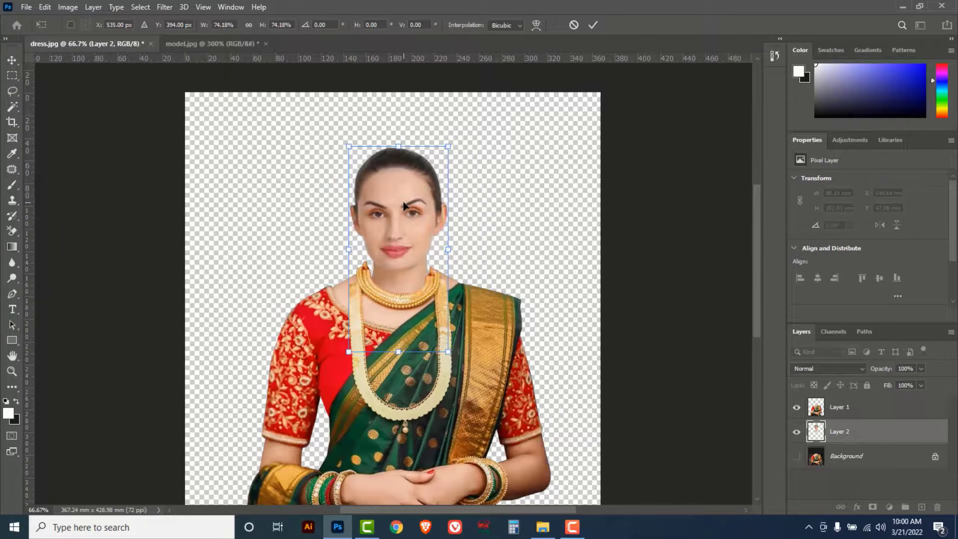
key(Left)
key(Left)
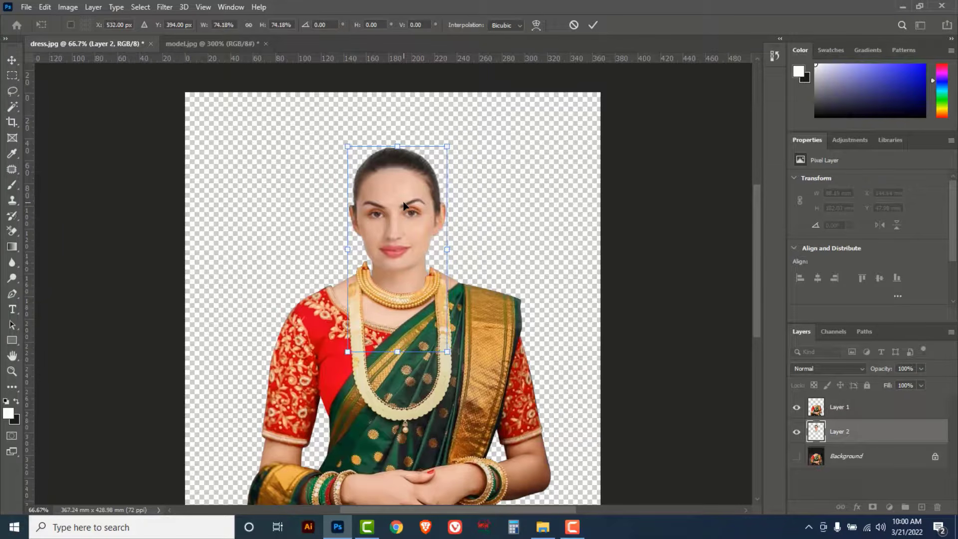
key(Up)
key(Up)
key(Up)
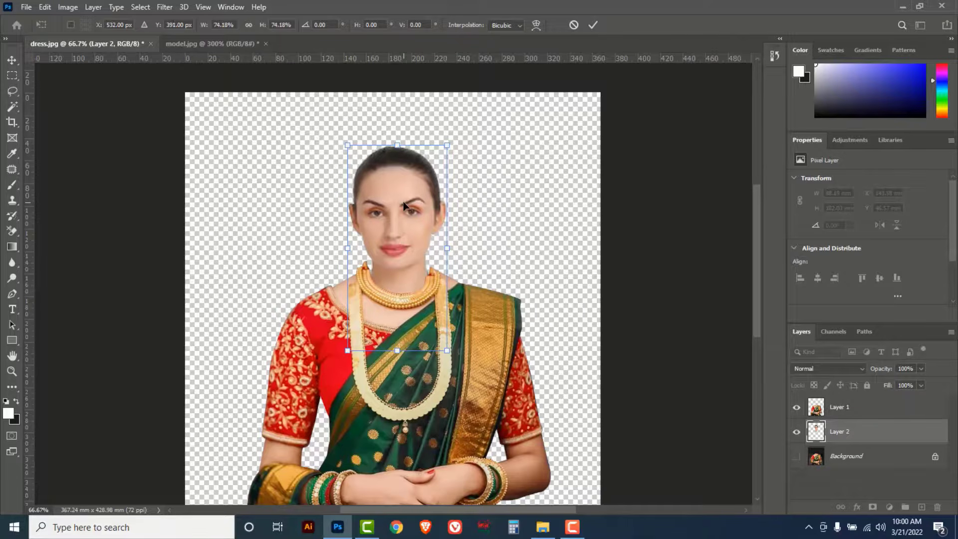
key(Left)
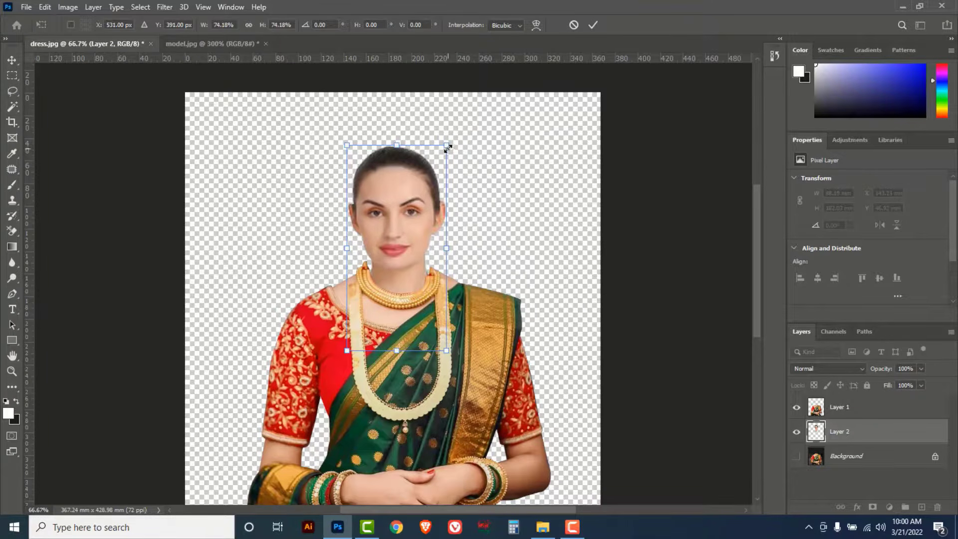
Enlarge the head slightly to about 77.6% and apply the transform
drag(448, 147, 451, 141)
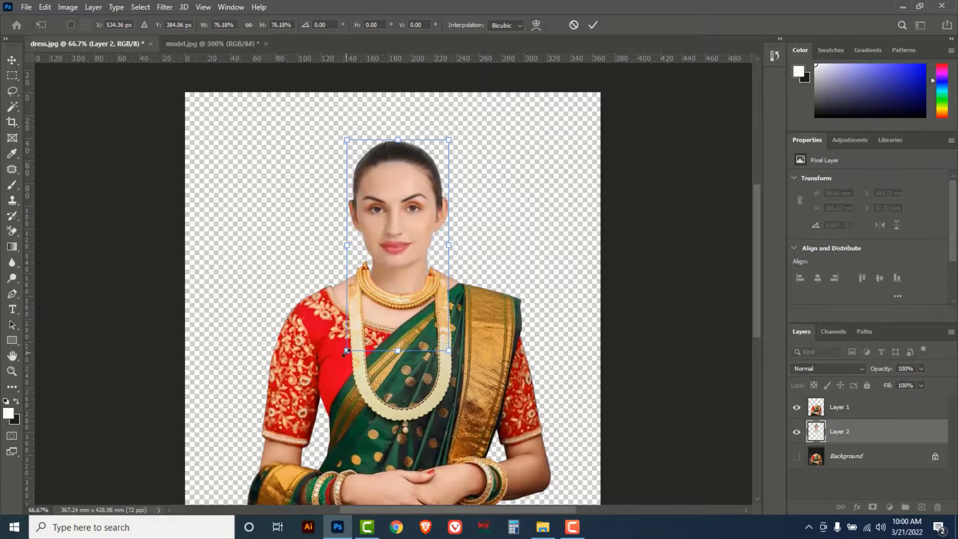
drag(346, 352, 343, 352)
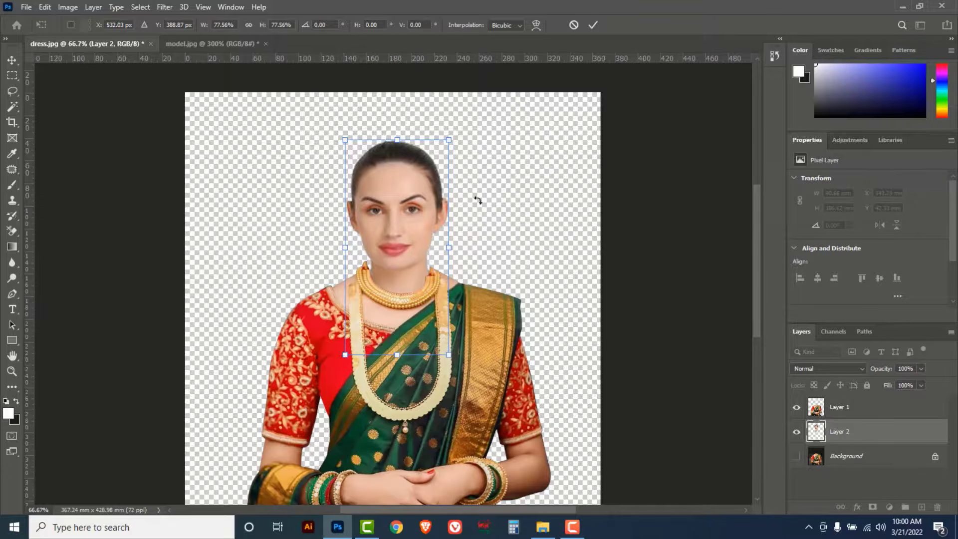
click(593, 25)
key(p)
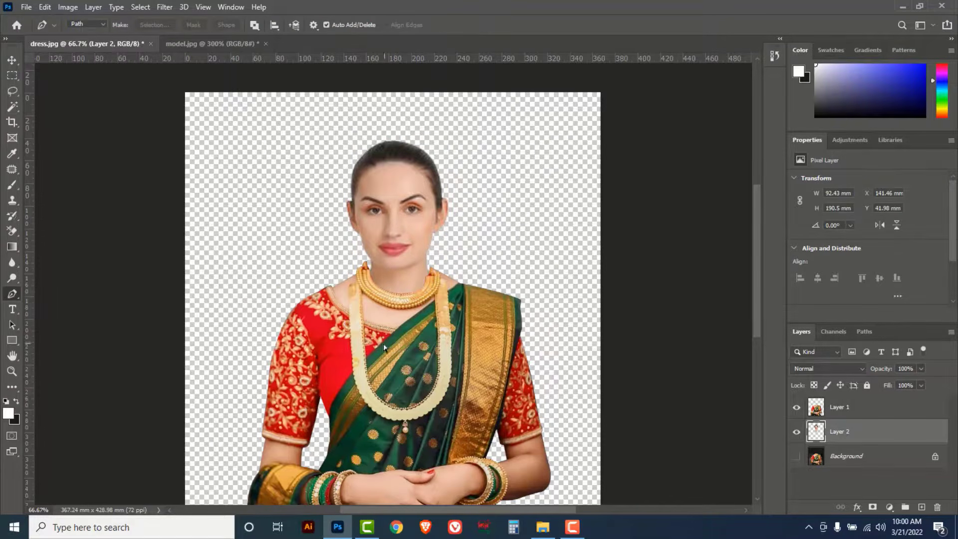
alt+click(376, 301)
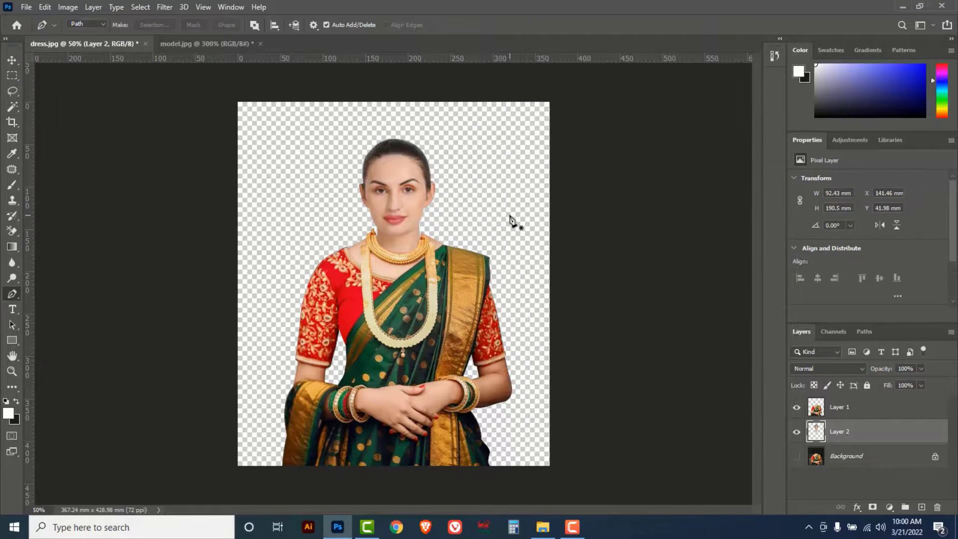
Create a new layer above the head layer and set the foreground colour to light cyan d0feff
click(923, 507)
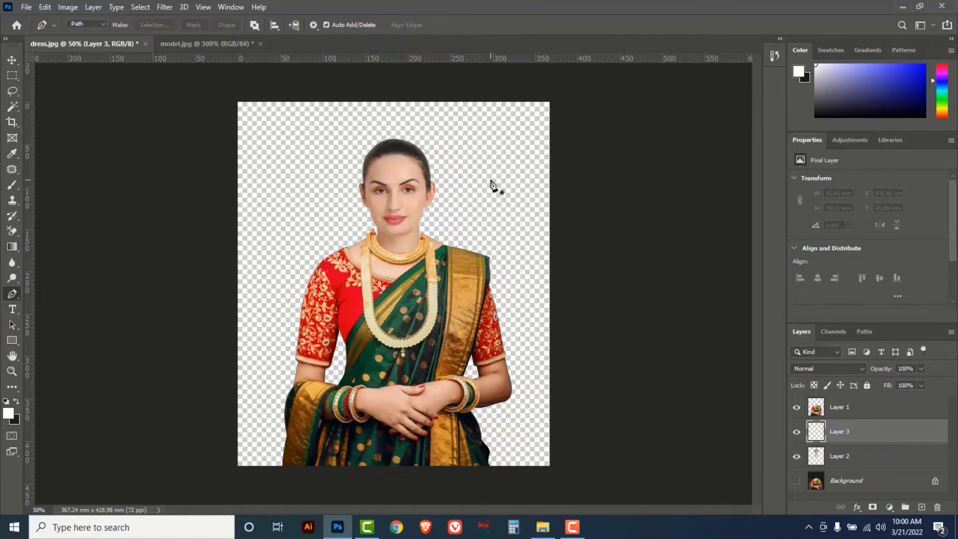
click(9, 413)
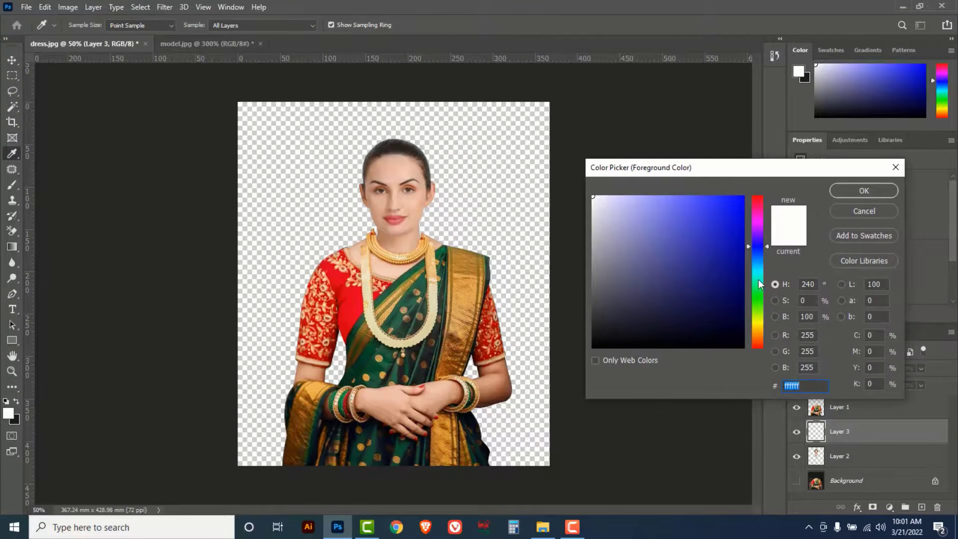
drag(759, 280, 759, 271)
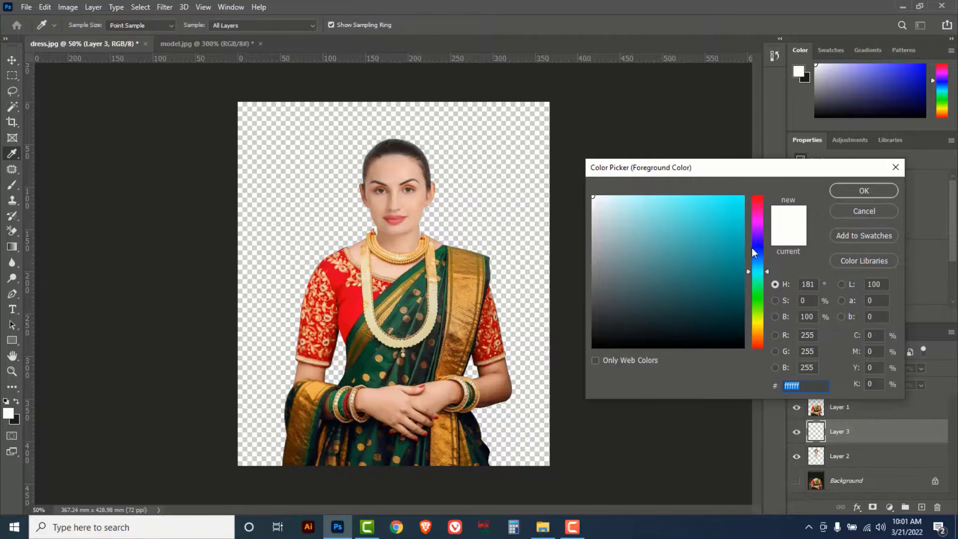
click(730, 194)
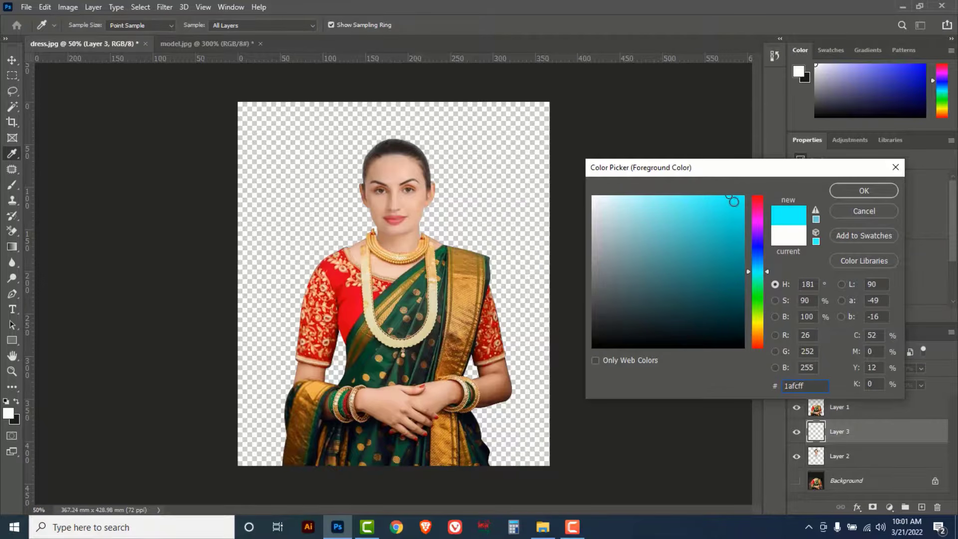
drag(731, 198, 620, 194)
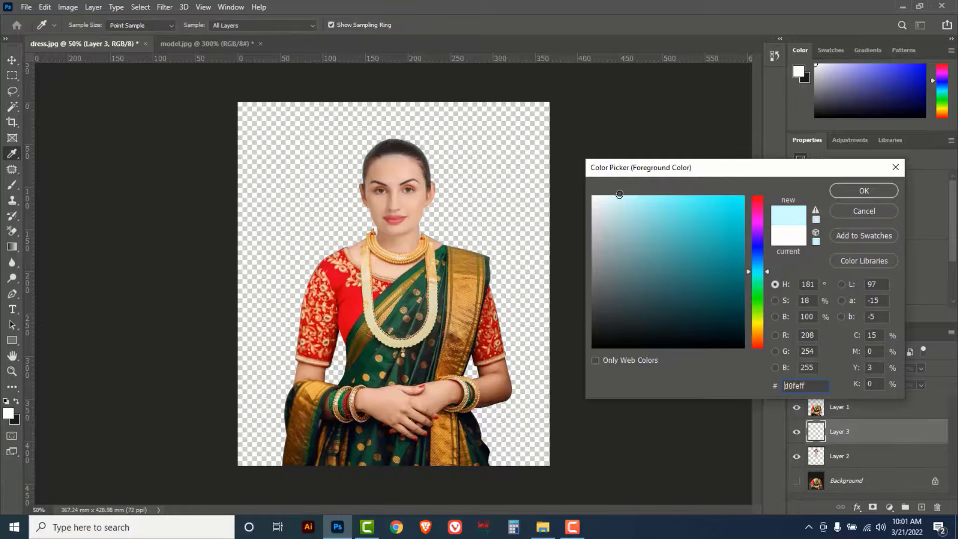
click(864, 191)
Fill the new layer with the foreground colour and move it beneath the head layer as the backdrop
key(p)
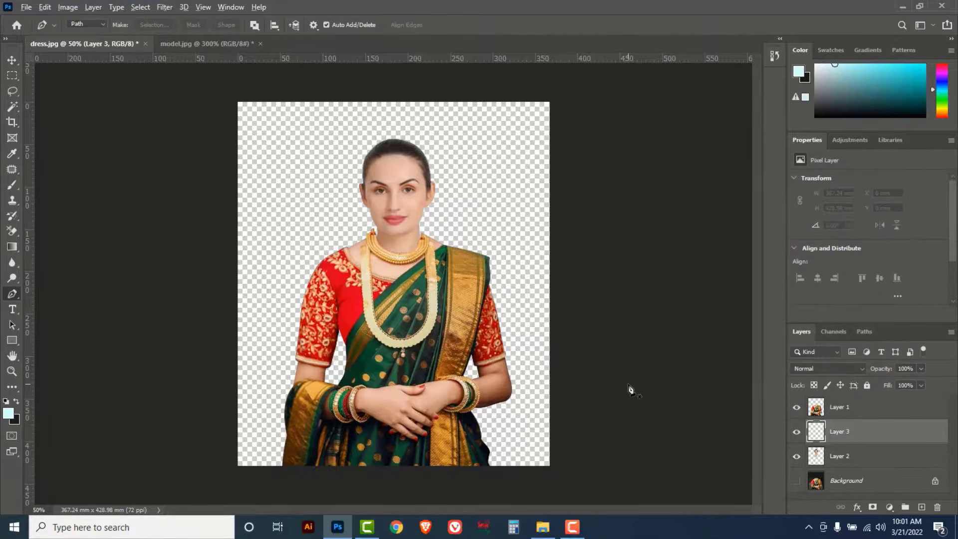
key(alt+BackSpace)
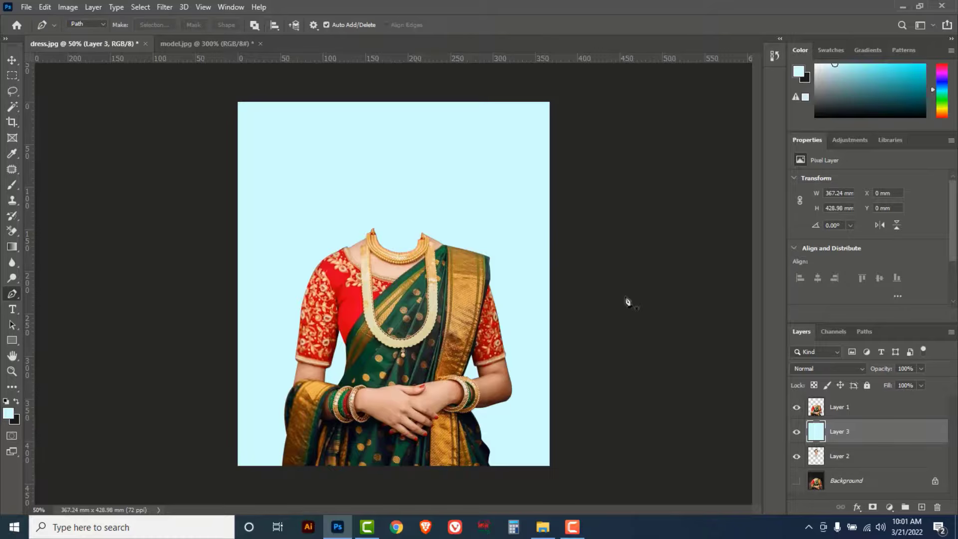
drag(883, 433, 892, 463)
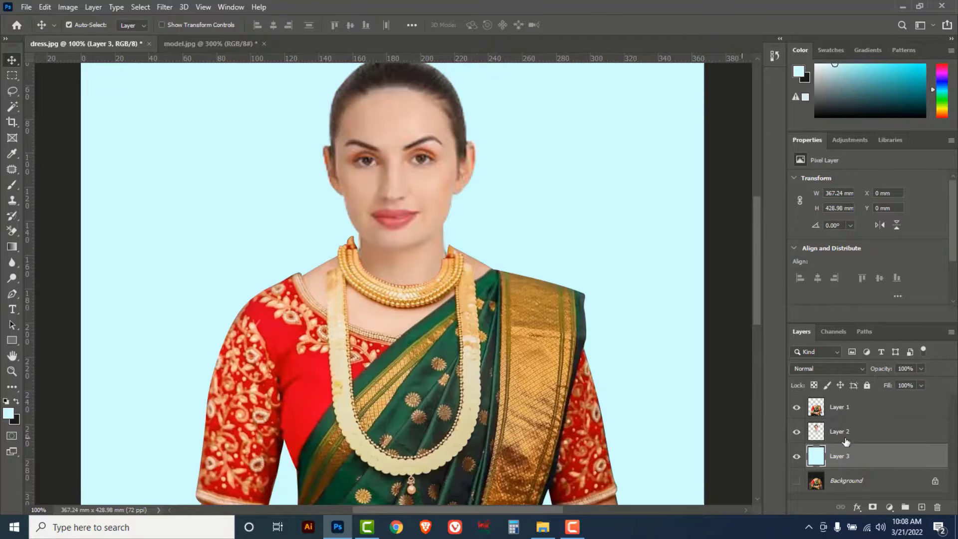
Warp the outfit layer, pulling its upper edge down and inward on the left and slightly inward on the right to fit the neck
click(873, 408)
click(797, 407)
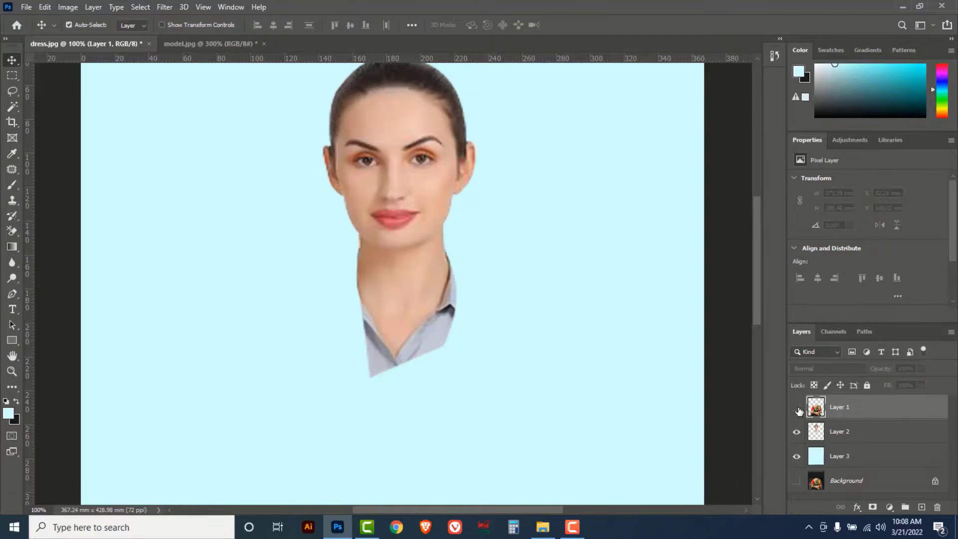
click(797, 408)
key(ctrl)
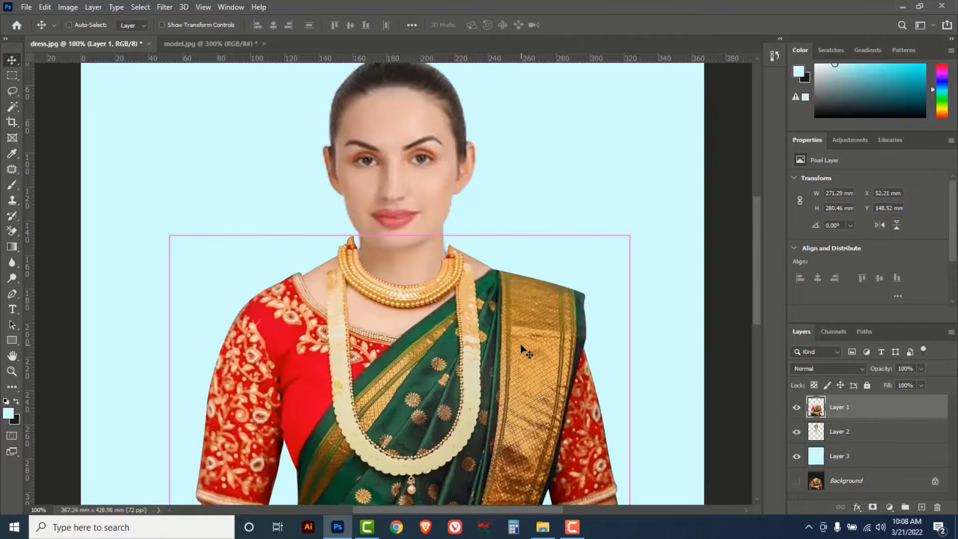
key(ctrl+t)
right_click(462, 261)
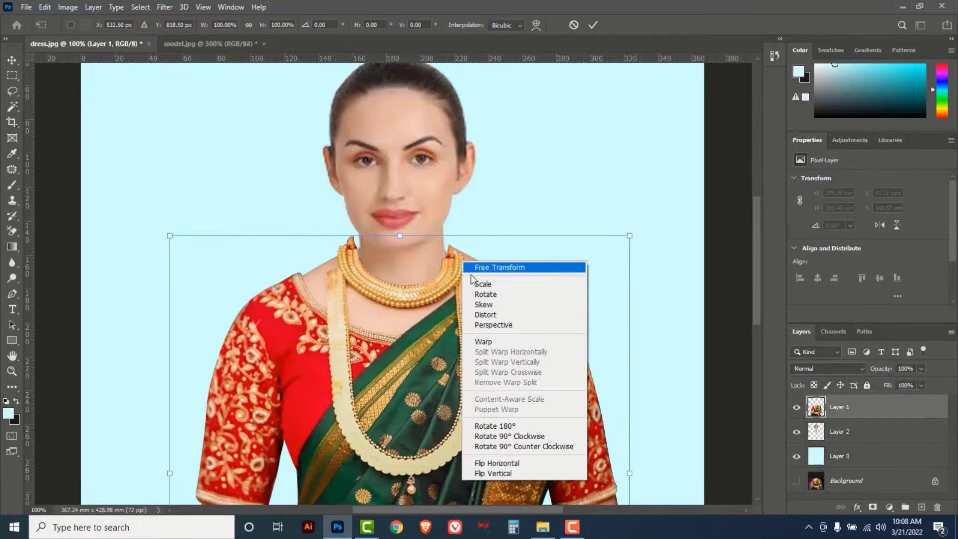
click(490, 341)
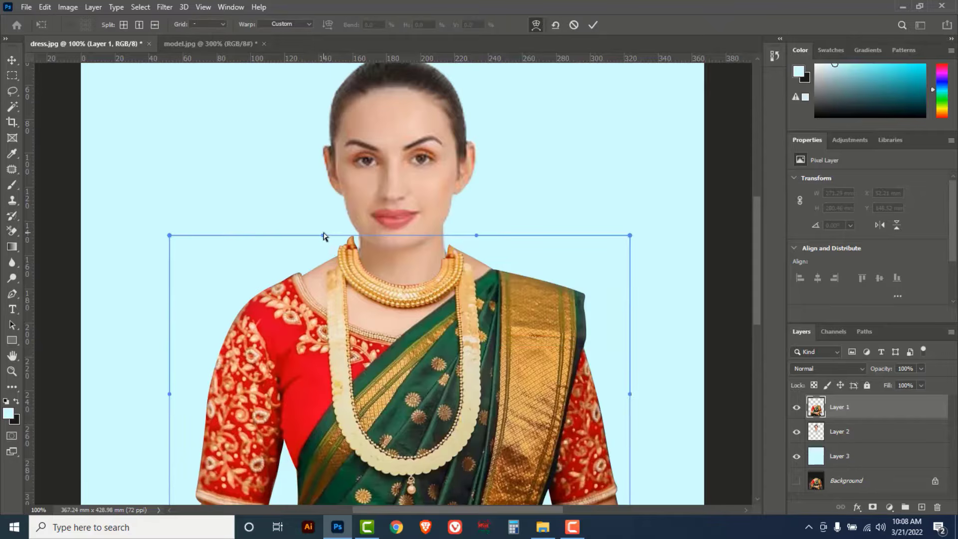
drag(326, 235, 336, 254)
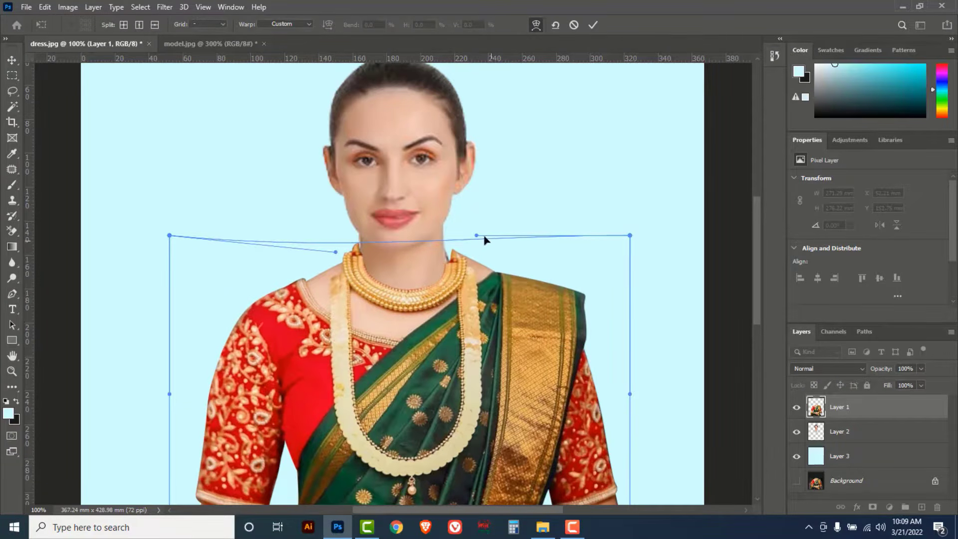
drag(477, 235, 467, 237)
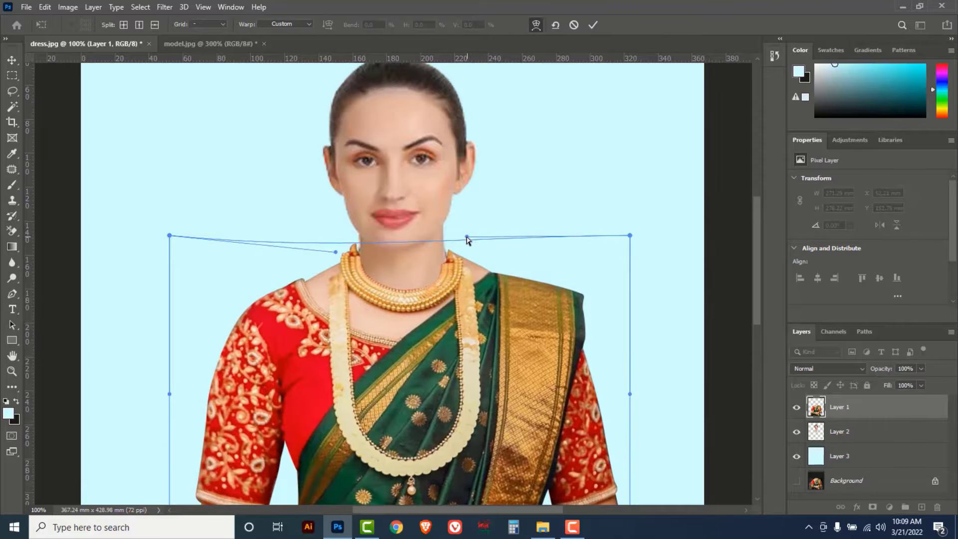
Fine-tune both upper-edge warp handles inward so the necklace hugs the neck, and apply the warp
drag(337, 252, 343, 256)
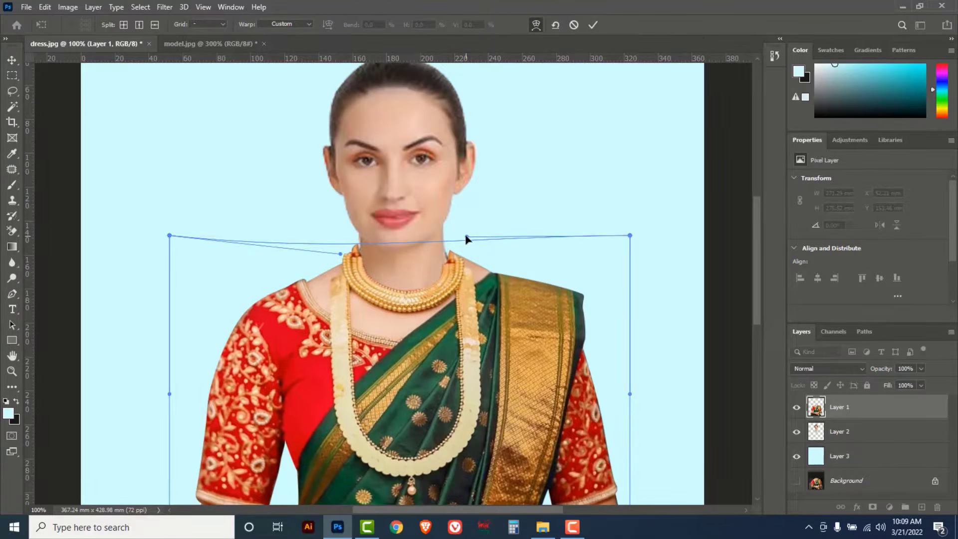
drag(467, 237, 463, 237)
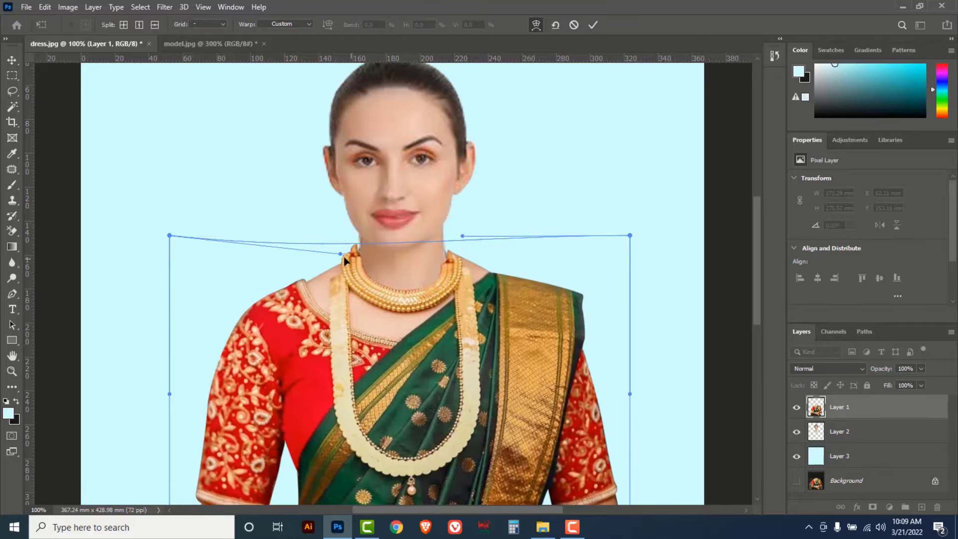
drag(341, 255, 343, 257)
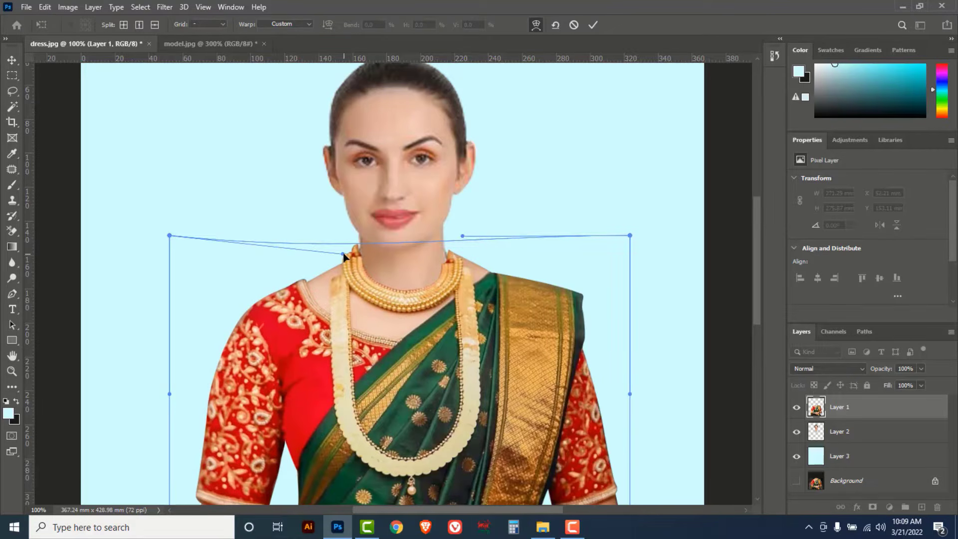
click(594, 24)
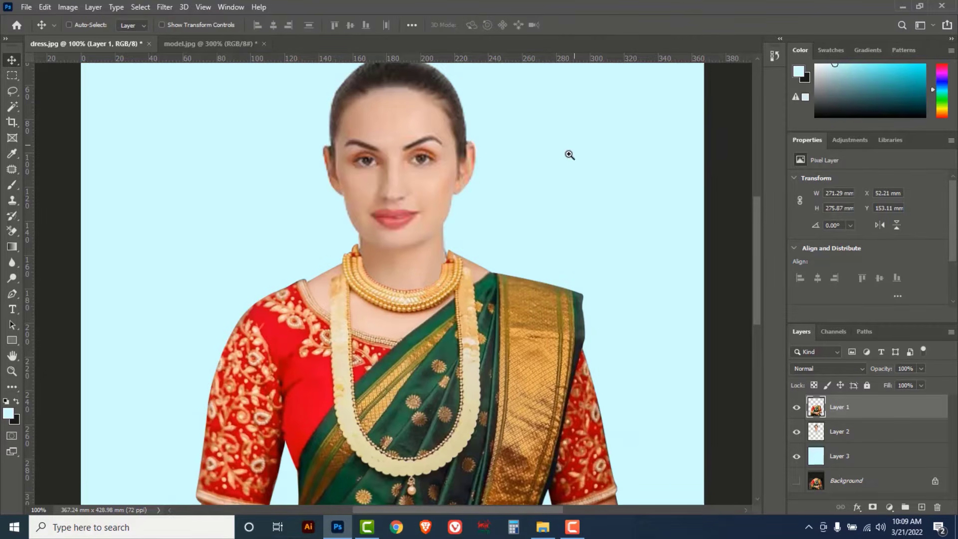
Save the finished composite as a layered Photoshop file named Change Image Dress in the current project folder
ctrl+alt+click(544, 171)
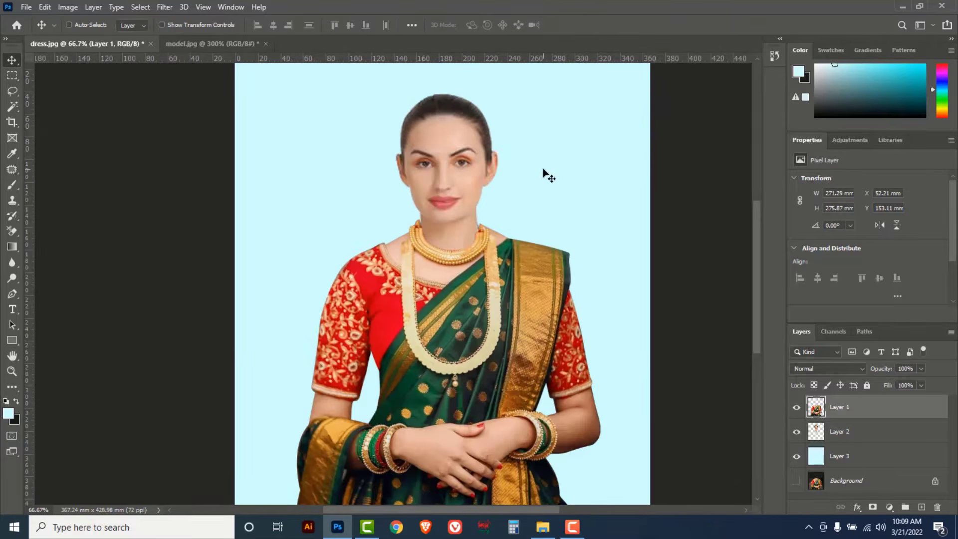
ctrl+alt+click(543, 172)
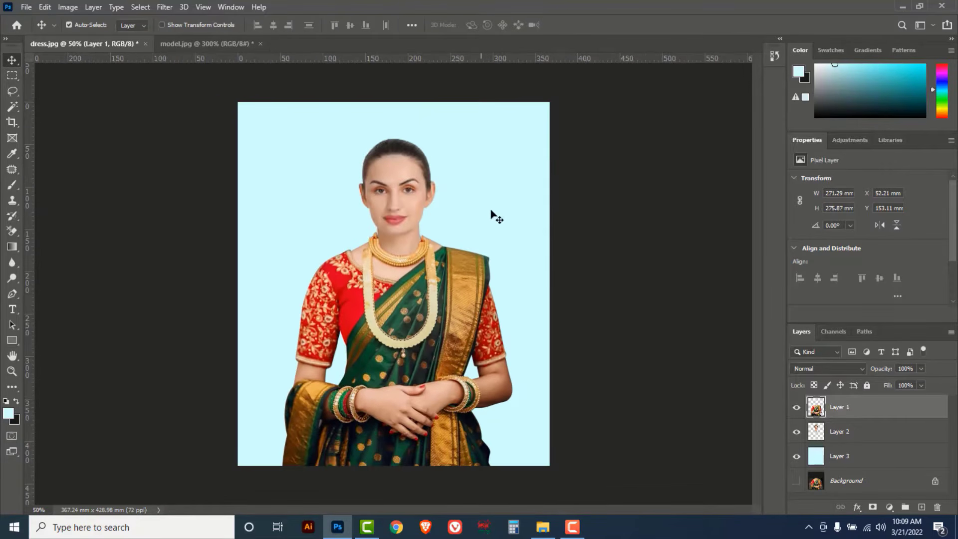
click(27, 8)
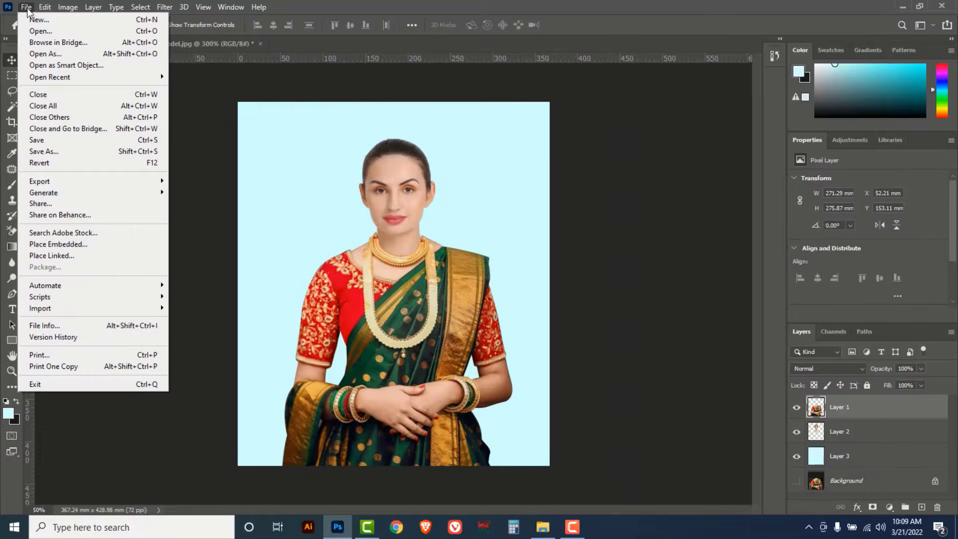
click(56, 154)
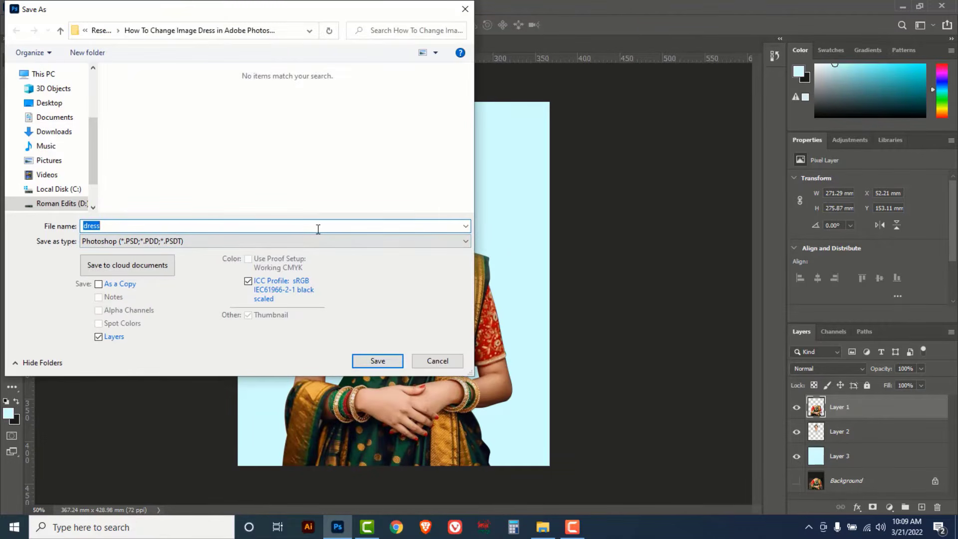
key(BackSpace)
text(Change Image Dress)
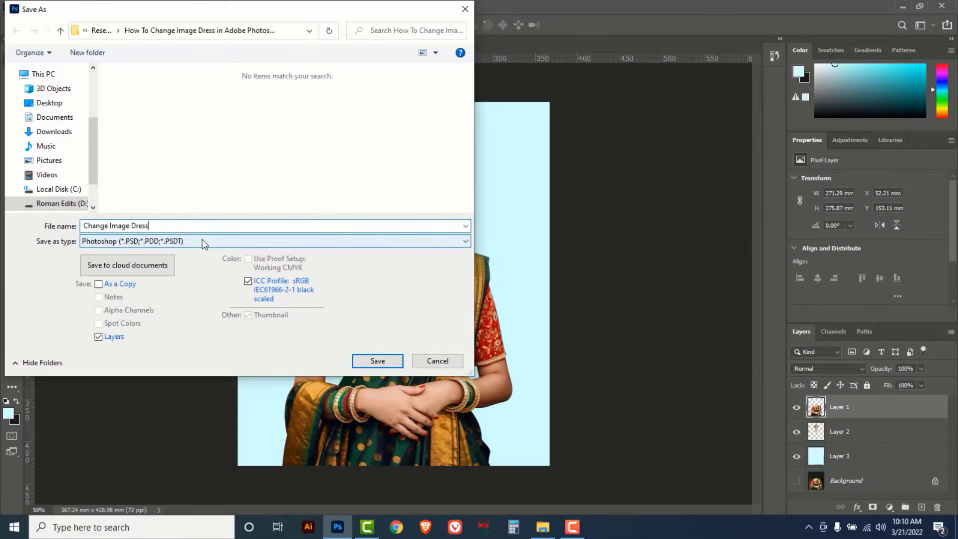
click(378, 360)
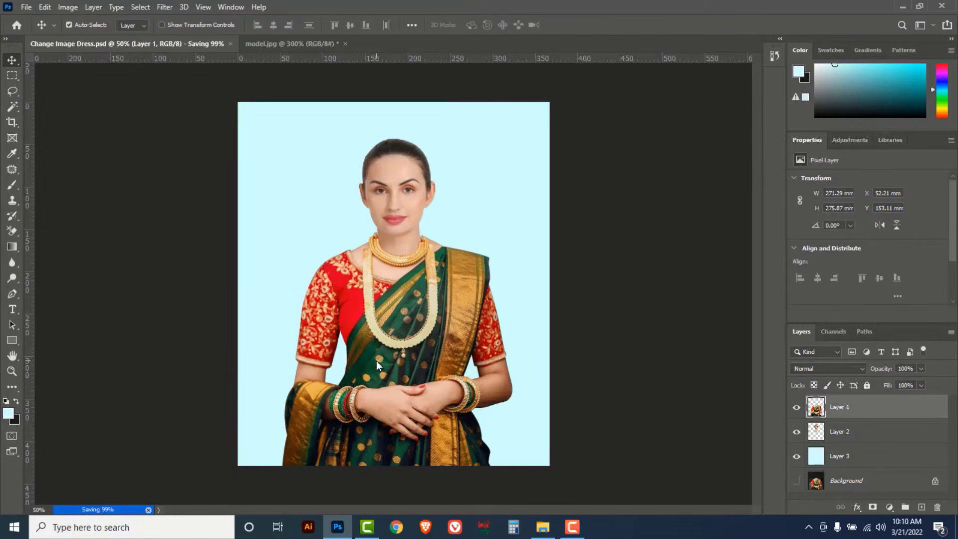